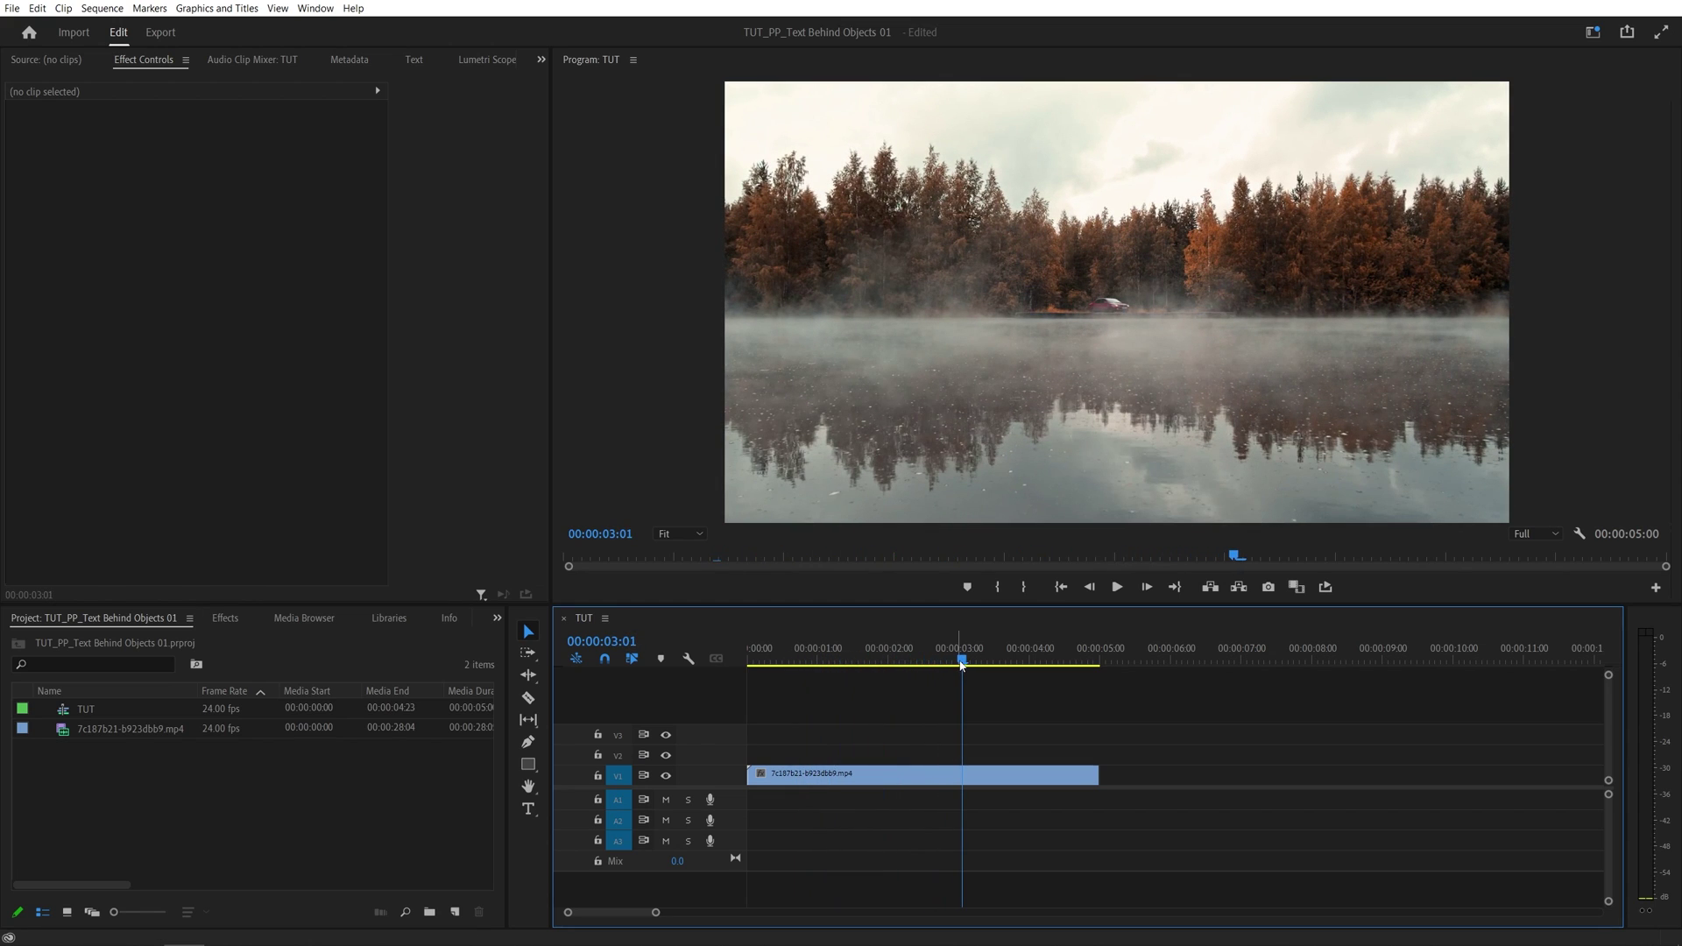
- Alt-drag a copy of the lake clip from V1 onto V3, then set the playhead to 00:00:02:00
{"action": "left_click_drag", "start_coordinate": [963, 664], "coordinate": [928, 664]}
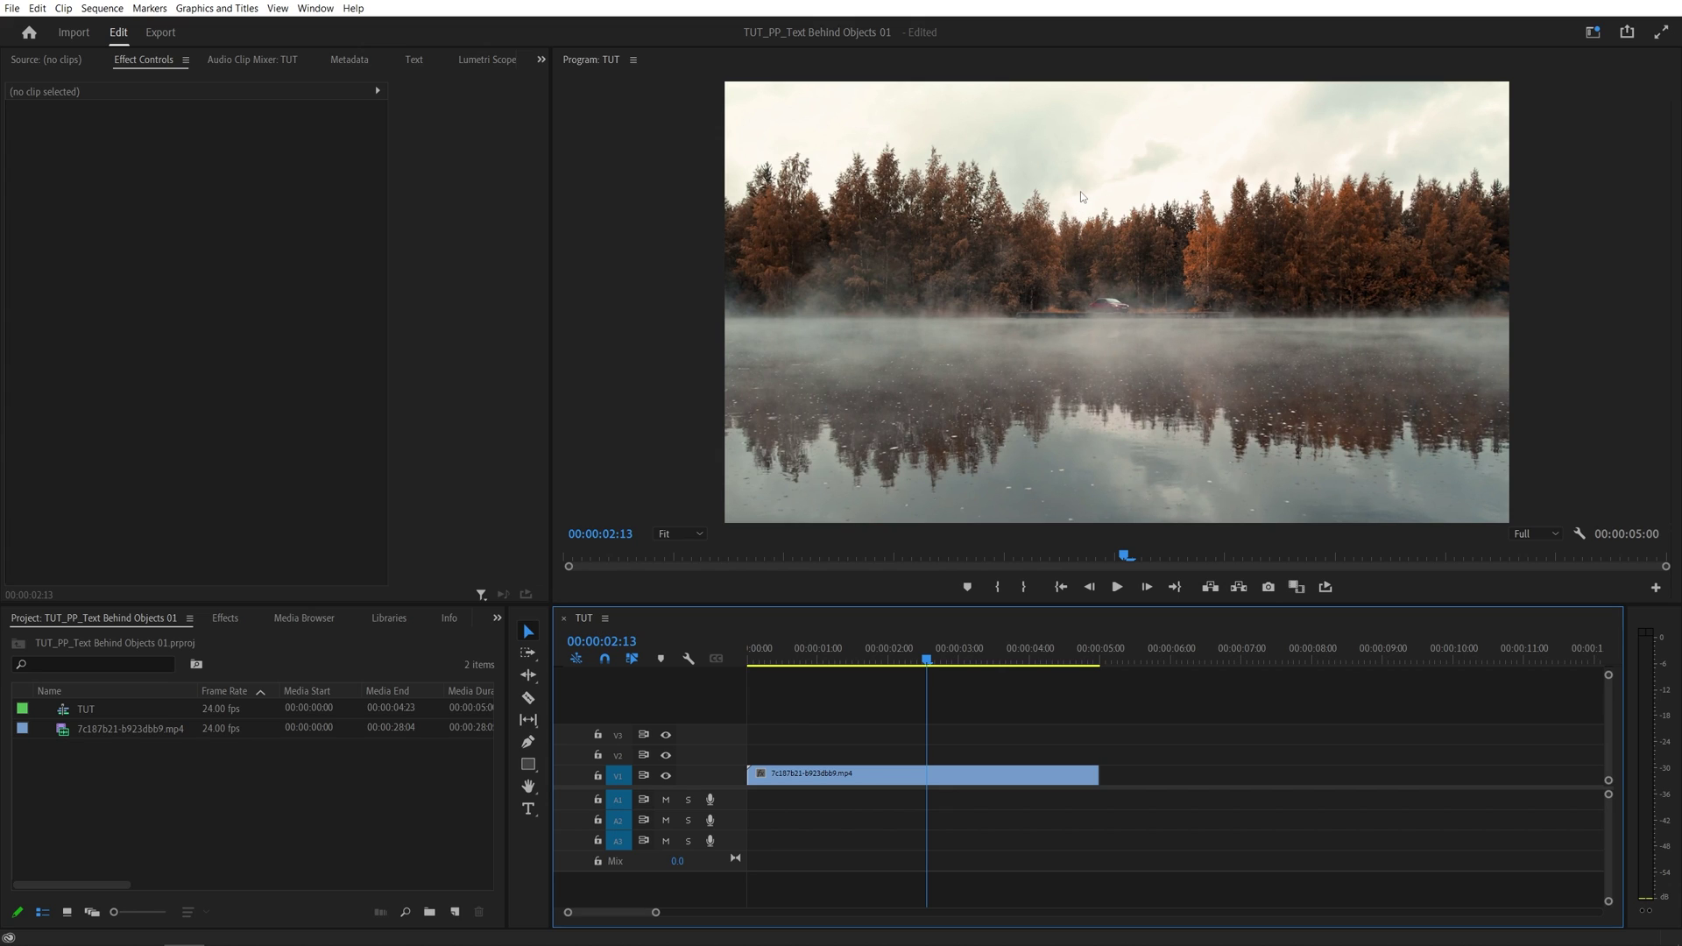
{"action": "key", "text": "alt"}
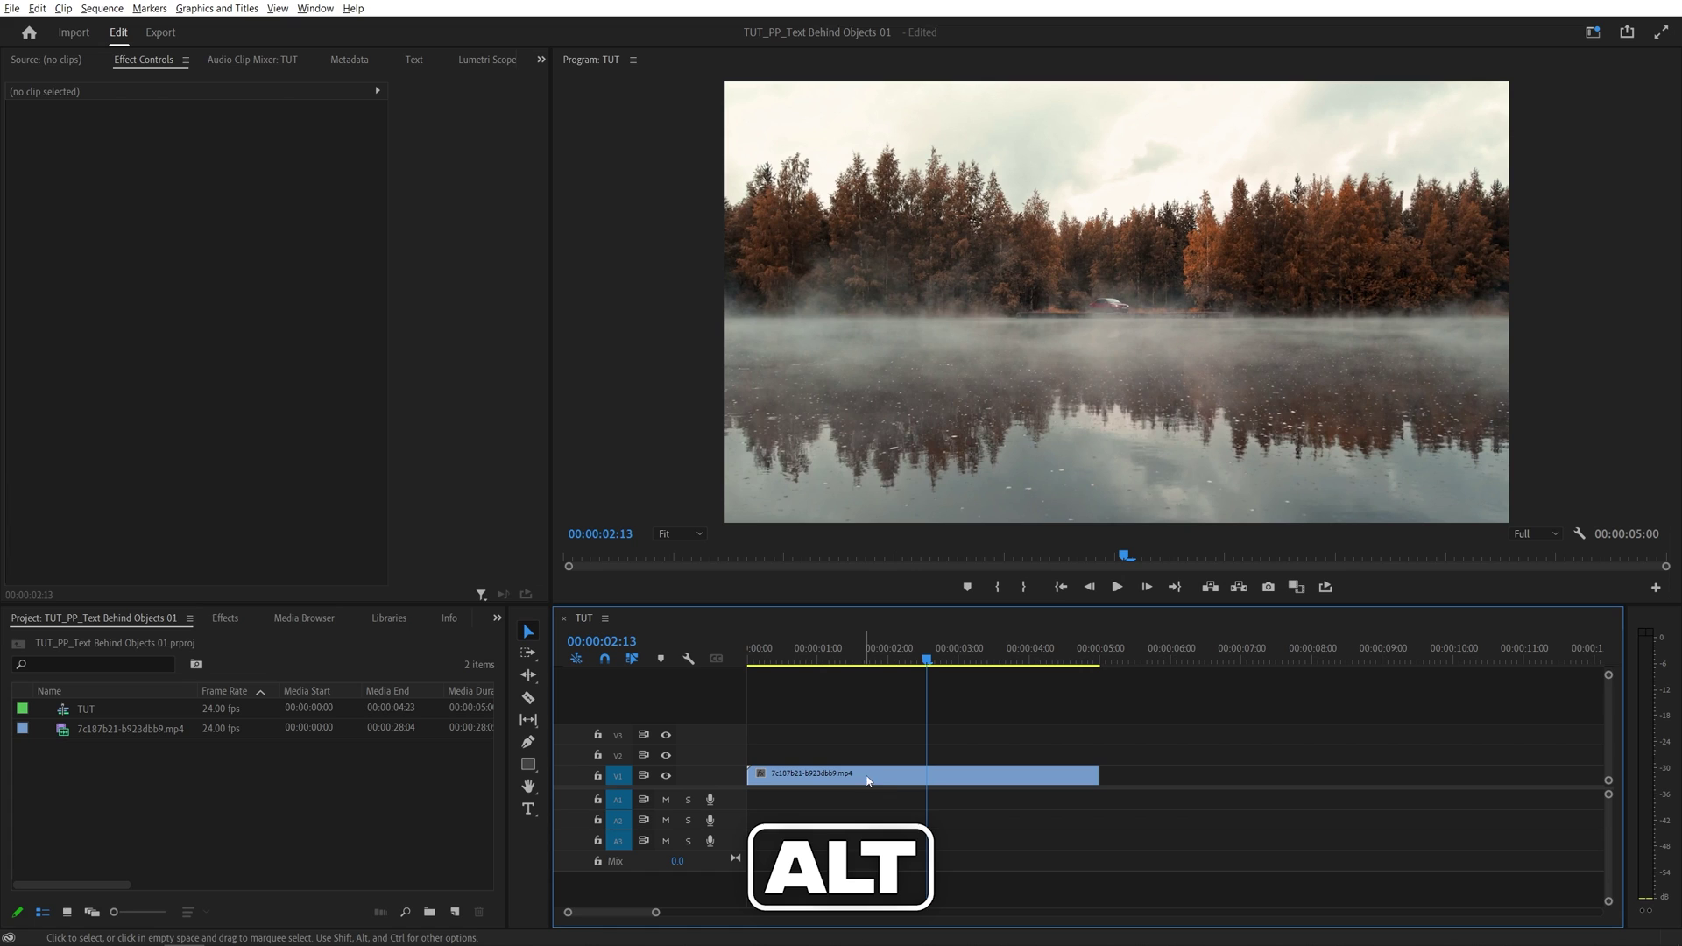
{"action": "left_click_drag", "start_coordinate": [845, 788], "coordinate": [849, 738]}
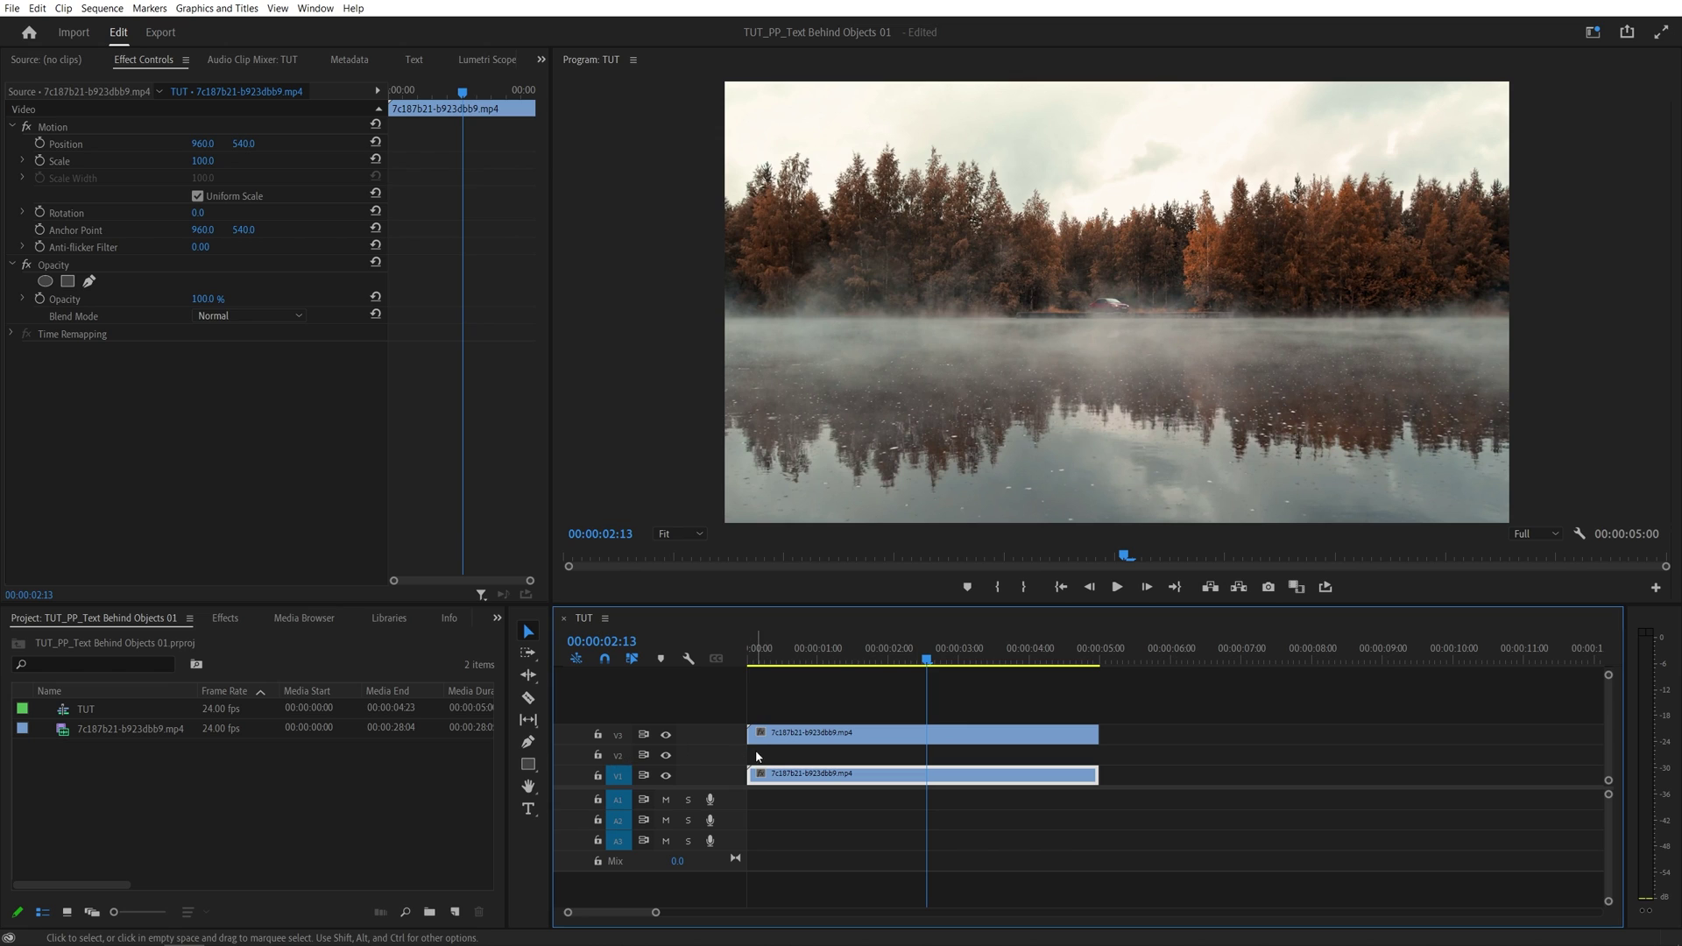
{"action": "left_click", "coordinate": [889, 649]}
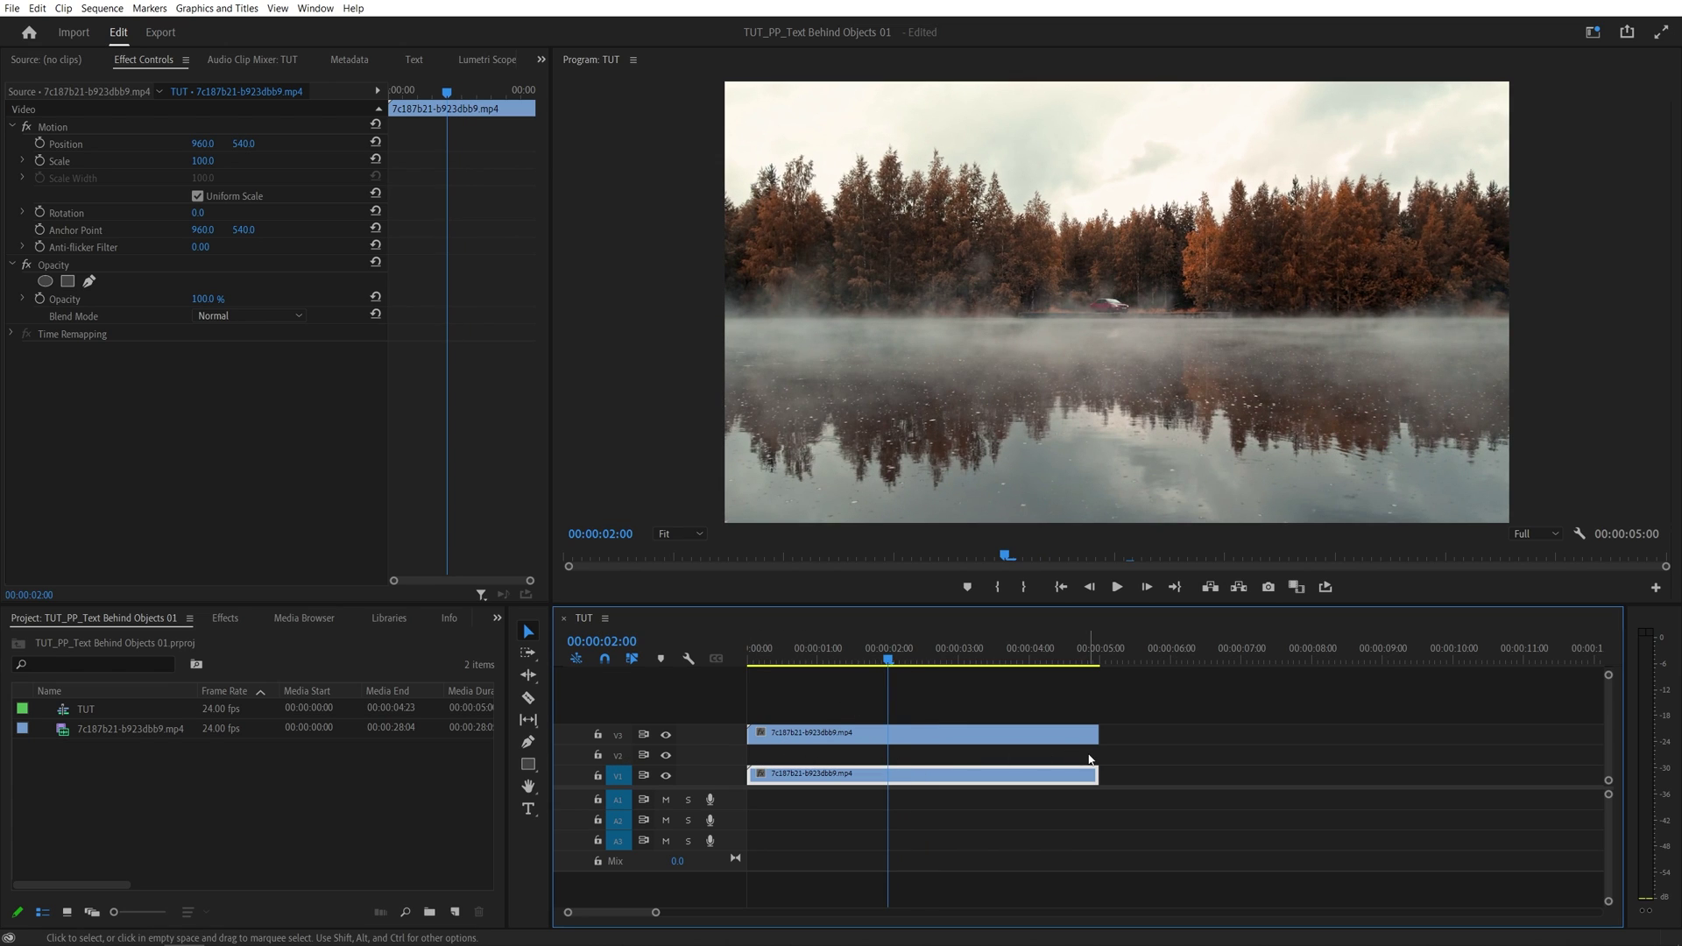
- Find Paint Bucket in the Effects library and apply it to the V3 lake clip
{"action": "left_click", "coordinate": [219, 617]}
{"action": "left_click", "coordinate": [144, 639]}
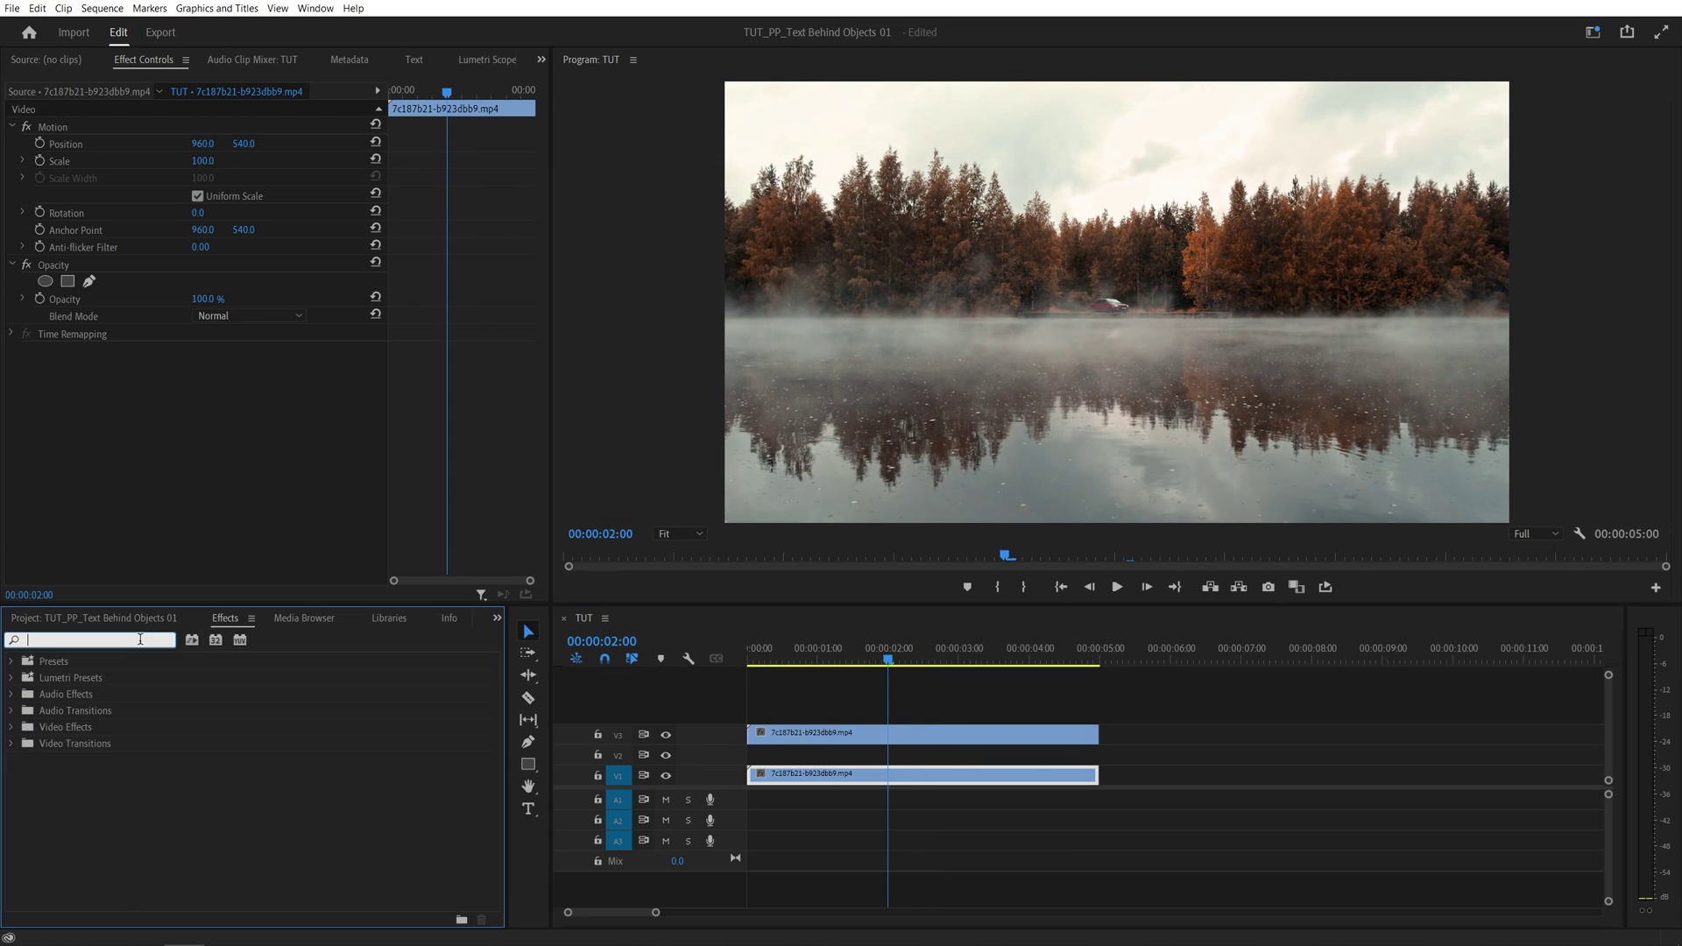
{"action": "type", "text": "paint buc"}
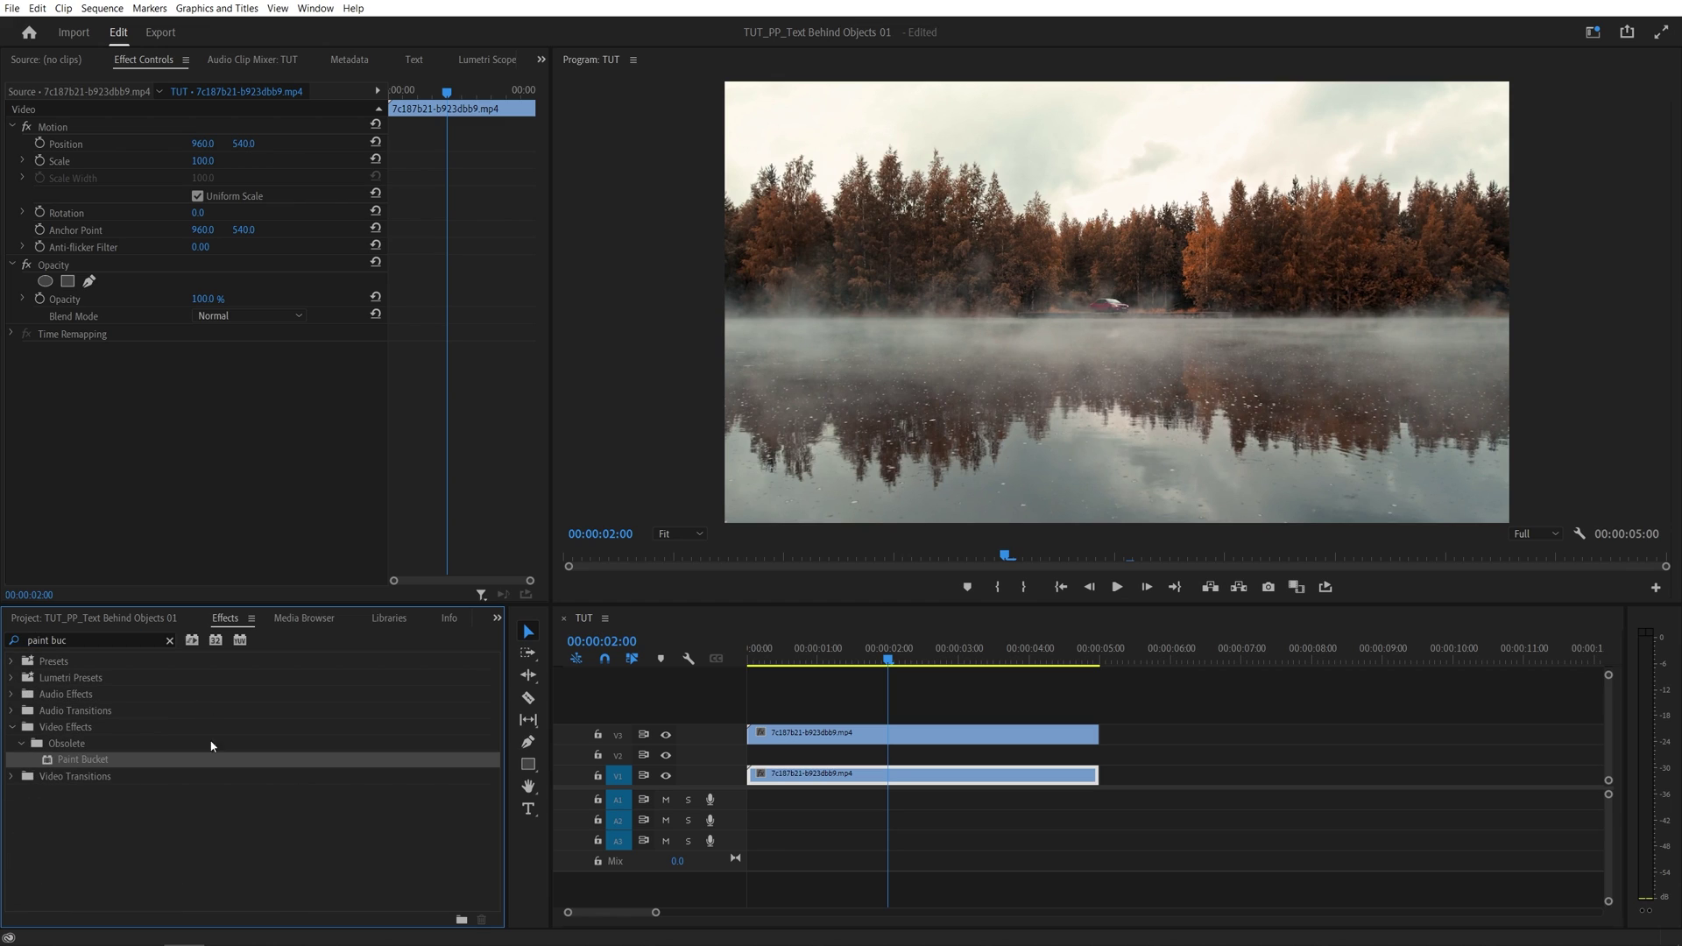
{"action": "left_click_drag", "start_coordinate": [128, 743], "coordinate": [837, 736]}
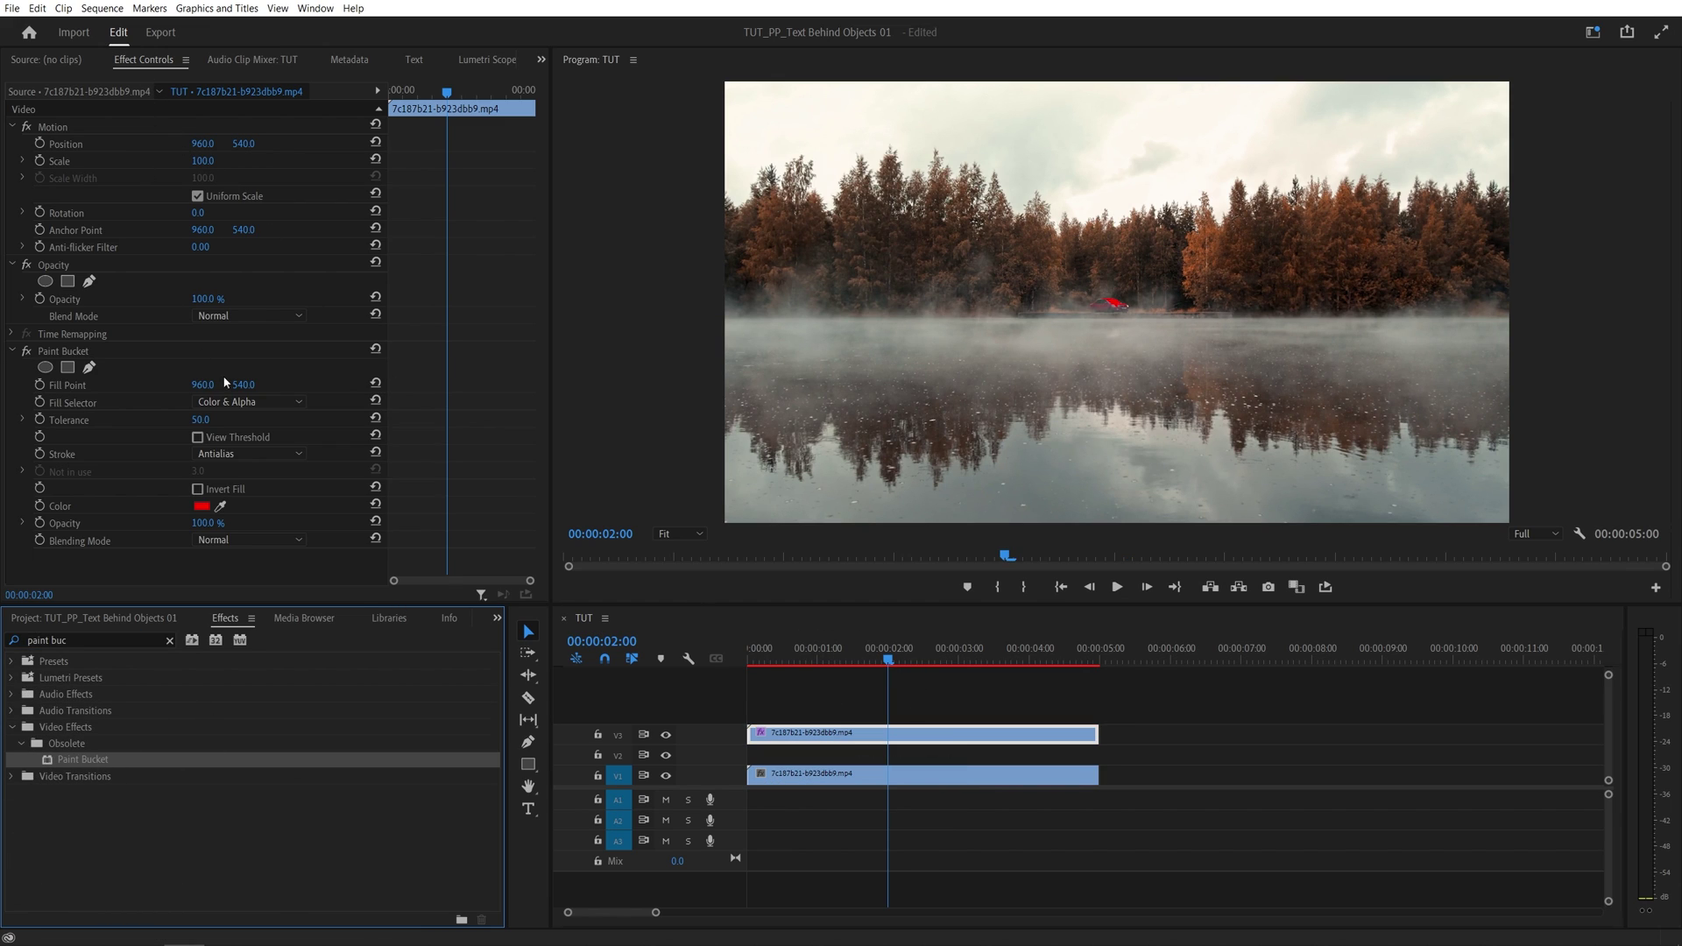
- Place the Paint Bucket fill point in the sky and raise Tolerance toward the tree edges
{"action": "left_click", "coordinate": [63, 353]}
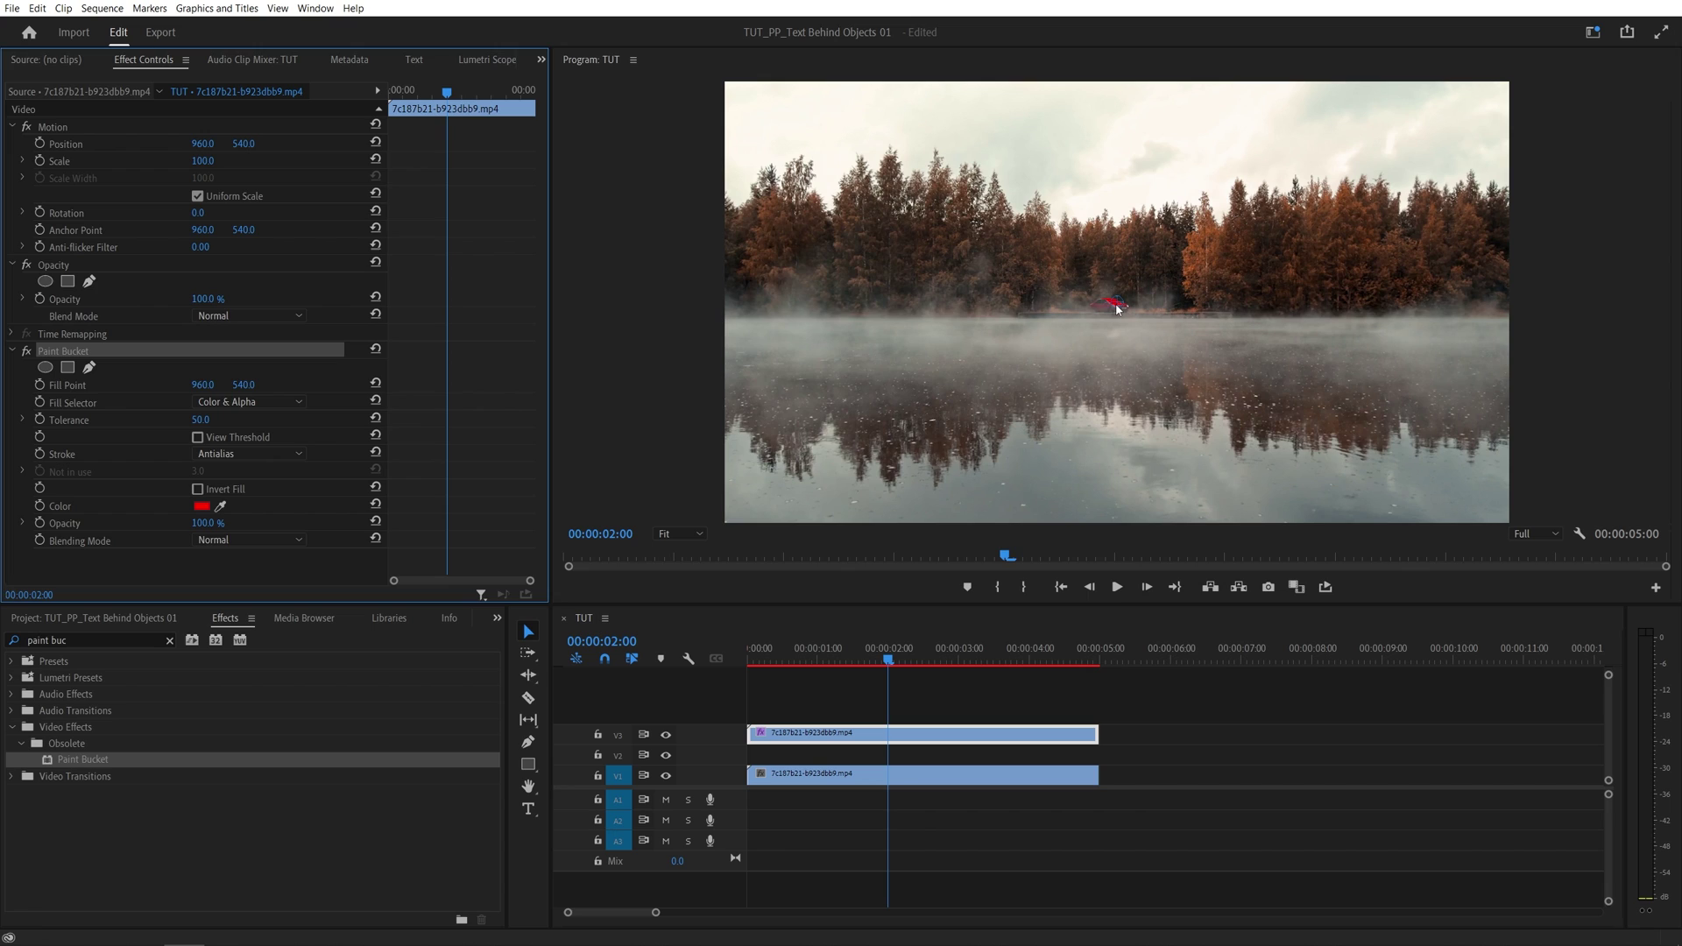
{"action": "mouse_move", "coordinate": [1126, 321]}
{"action": "left_mouse_down"}
{"action": "mouse_move", "coordinate": [1258, 149]}
{"action": "mouse_move", "coordinate": [1105, 154]}
{"action": "left_mouse_up"}
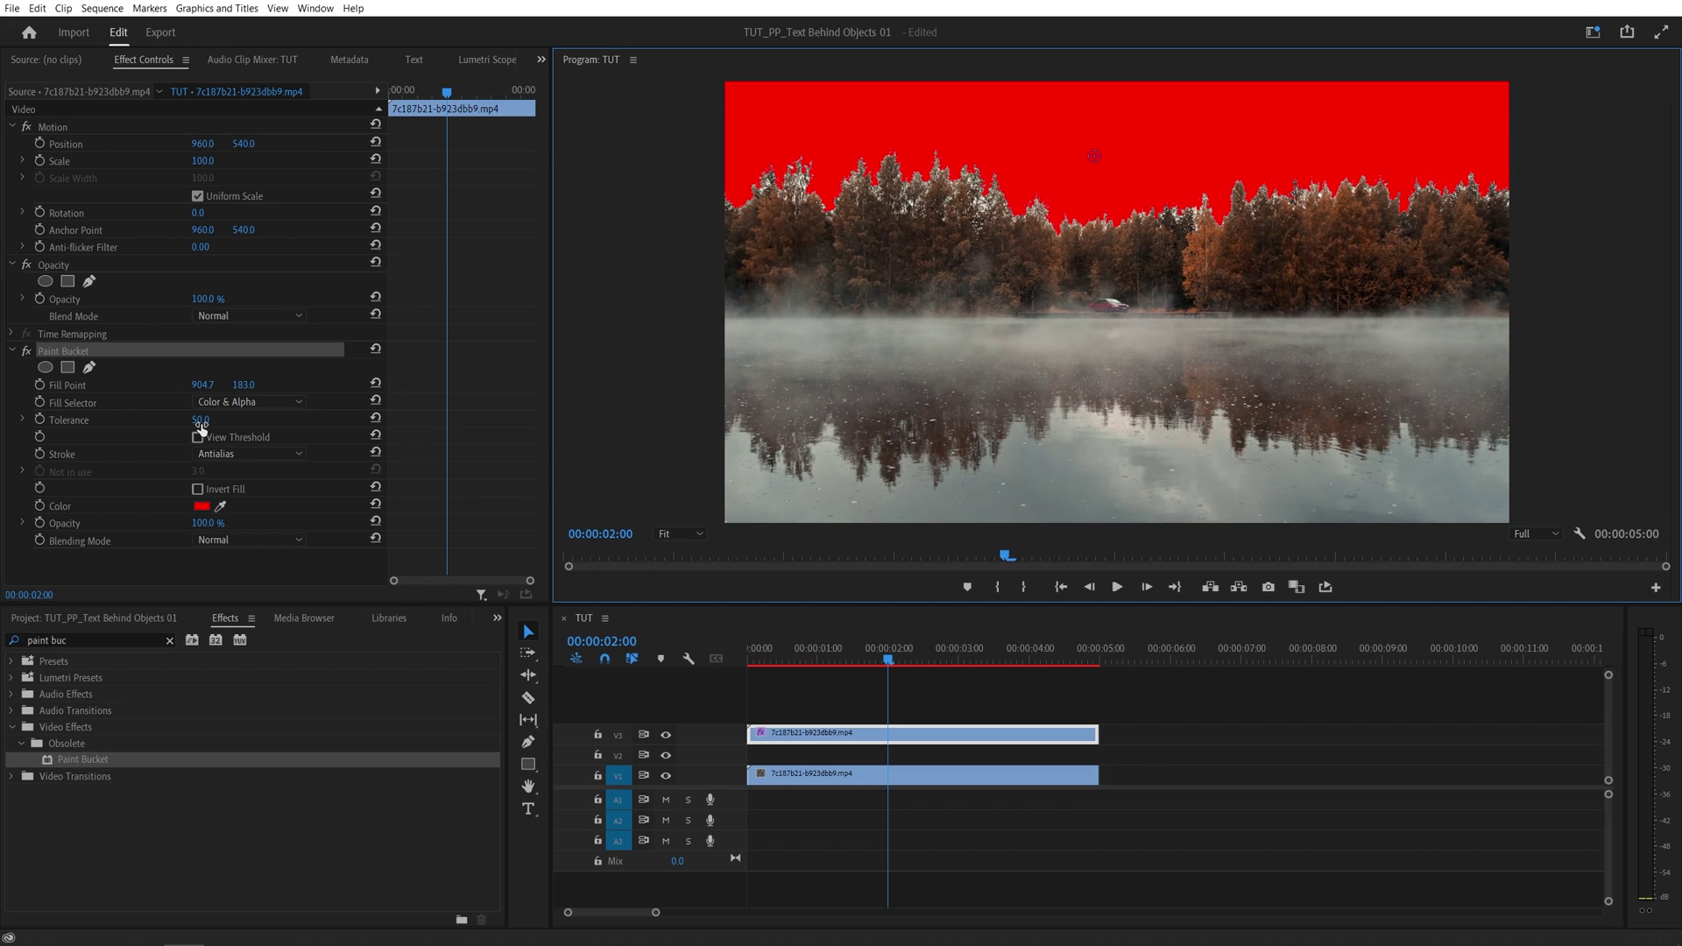
{"action": "mouse_move", "coordinate": [200, 420]}
{"action": "left_mouse_down"}
{"action": "mouse_move", "coordinate": [214, 420]}
{"action": "mouse_move", "coordinate": [201, 419]}
{"action": "left_mouse_up"}
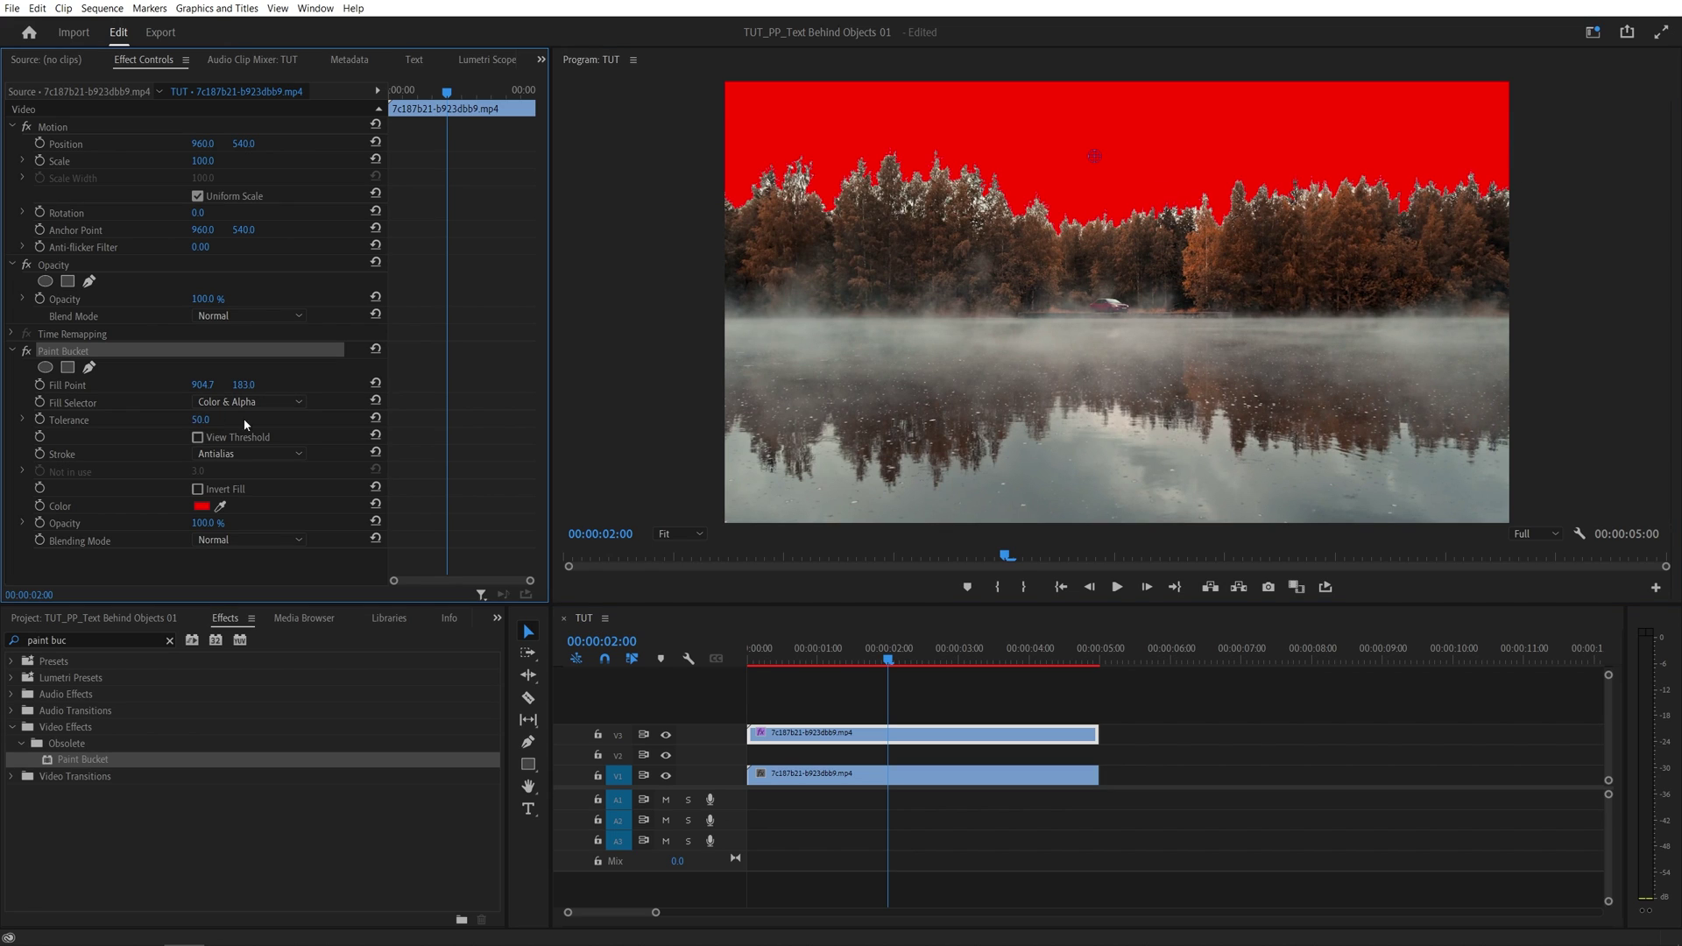
- Set Paint Bucket Stroke to Choke, enable Invert Fill, and use Stencil Alpha blending
{"action": "left_click", "coordinate": [250, 454]}
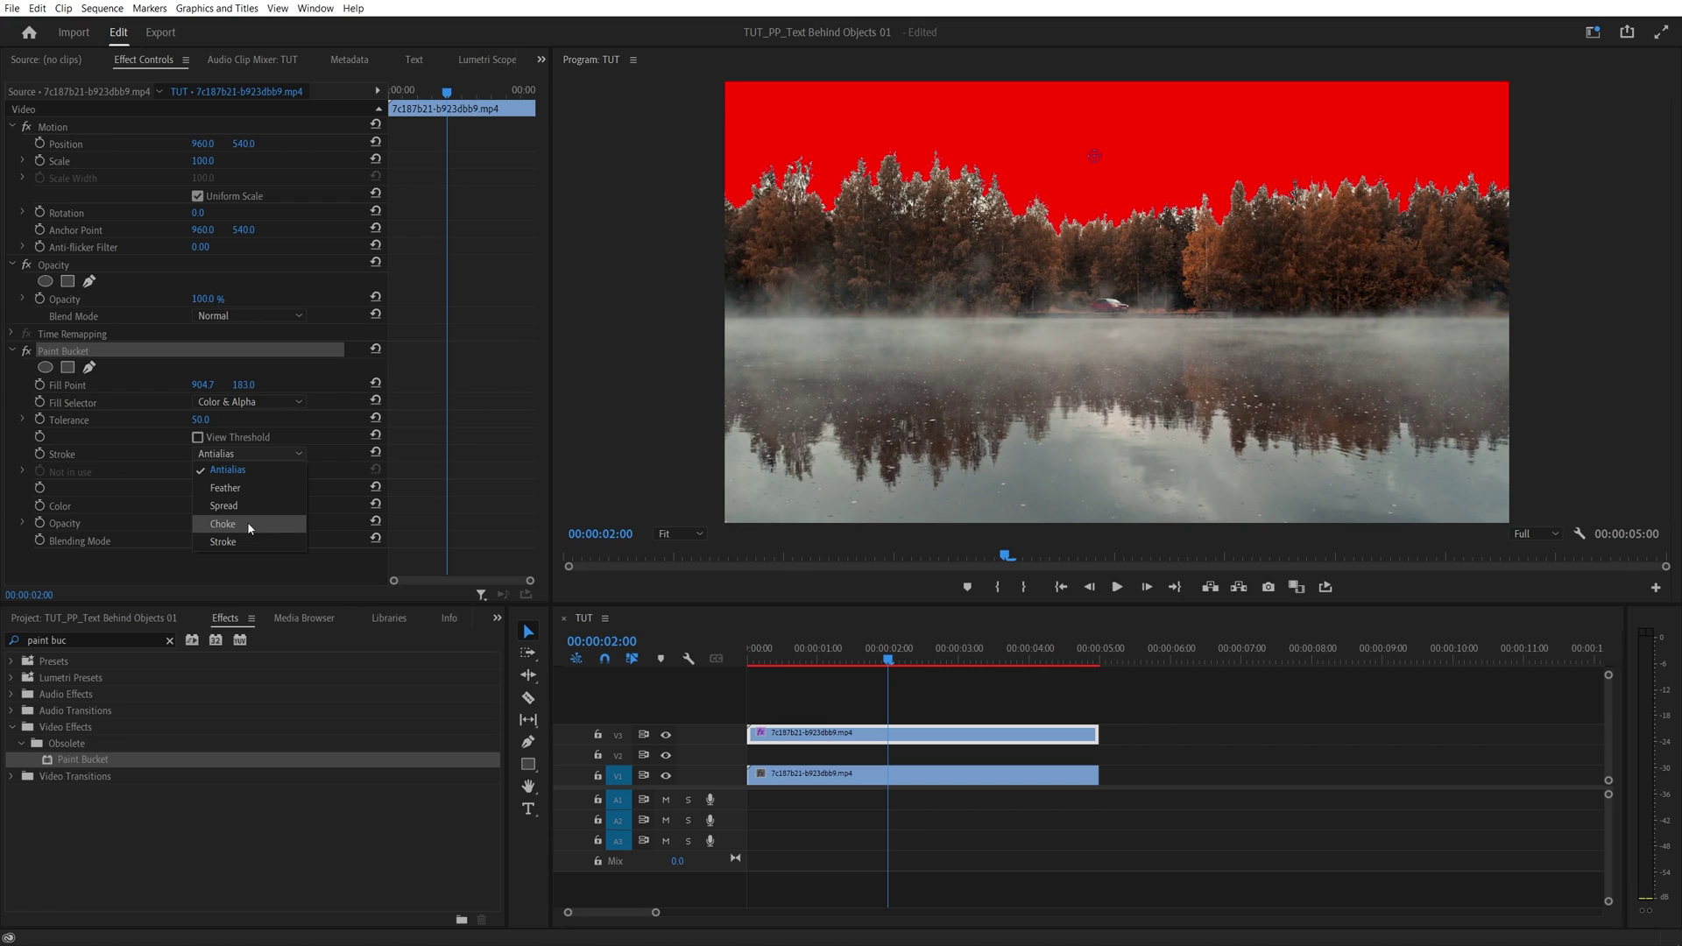
{"action": "left_click", "coordinate": [228, 525]}
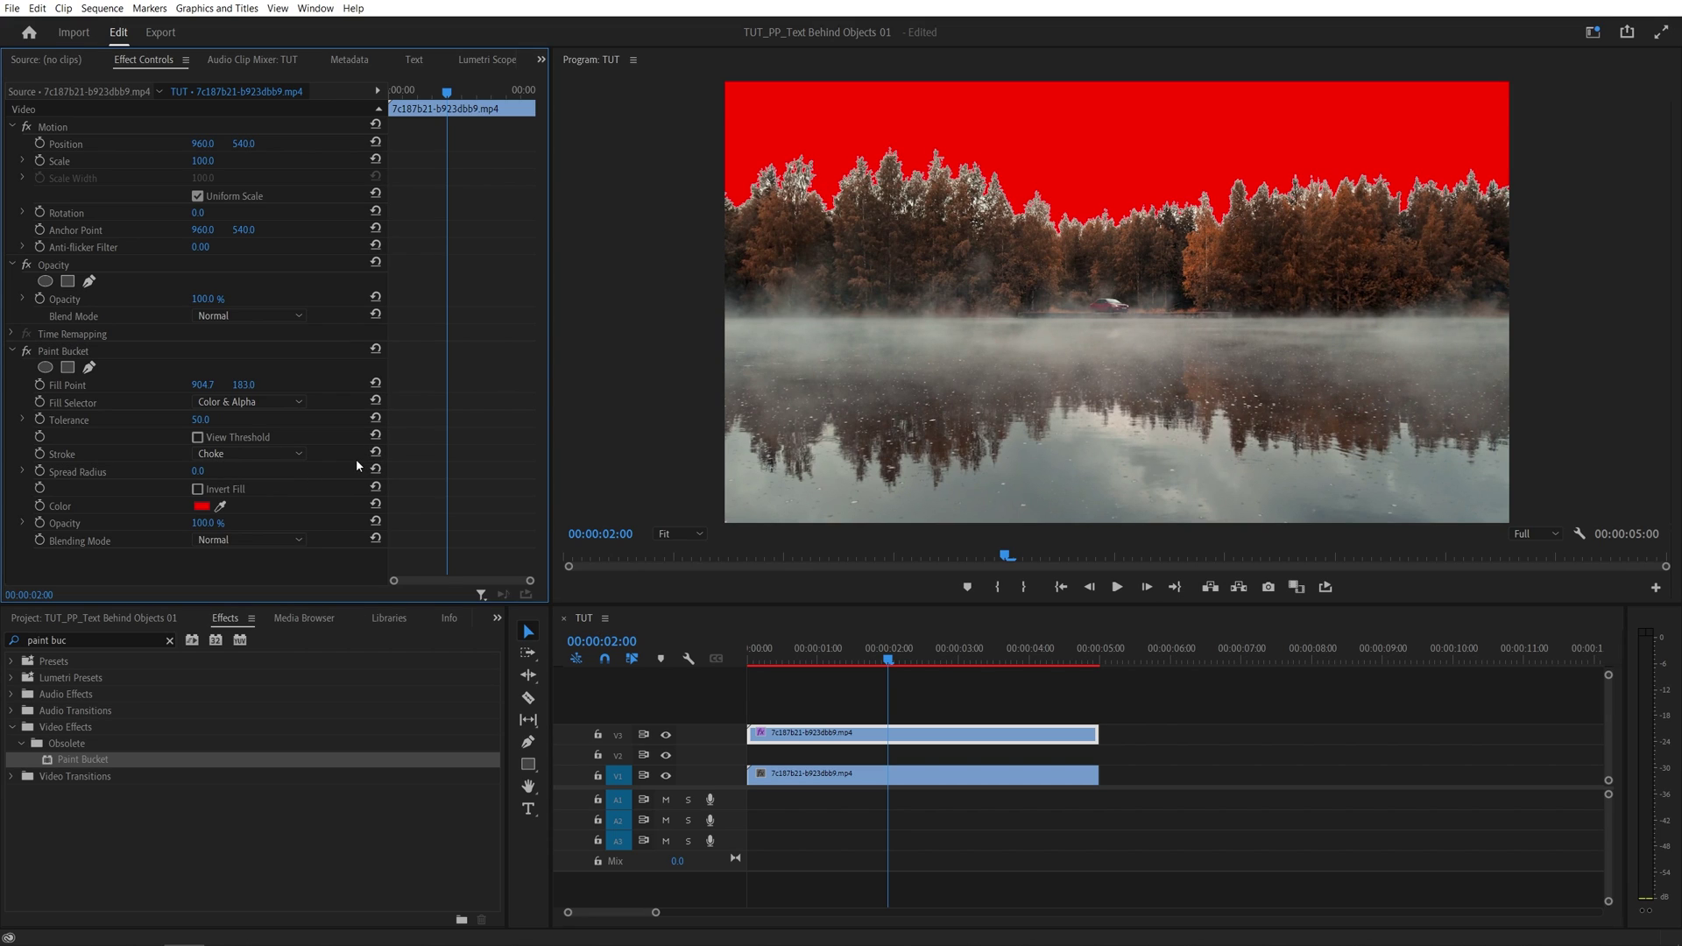
{"action": "left_click", "coordinate": [198, 489]}
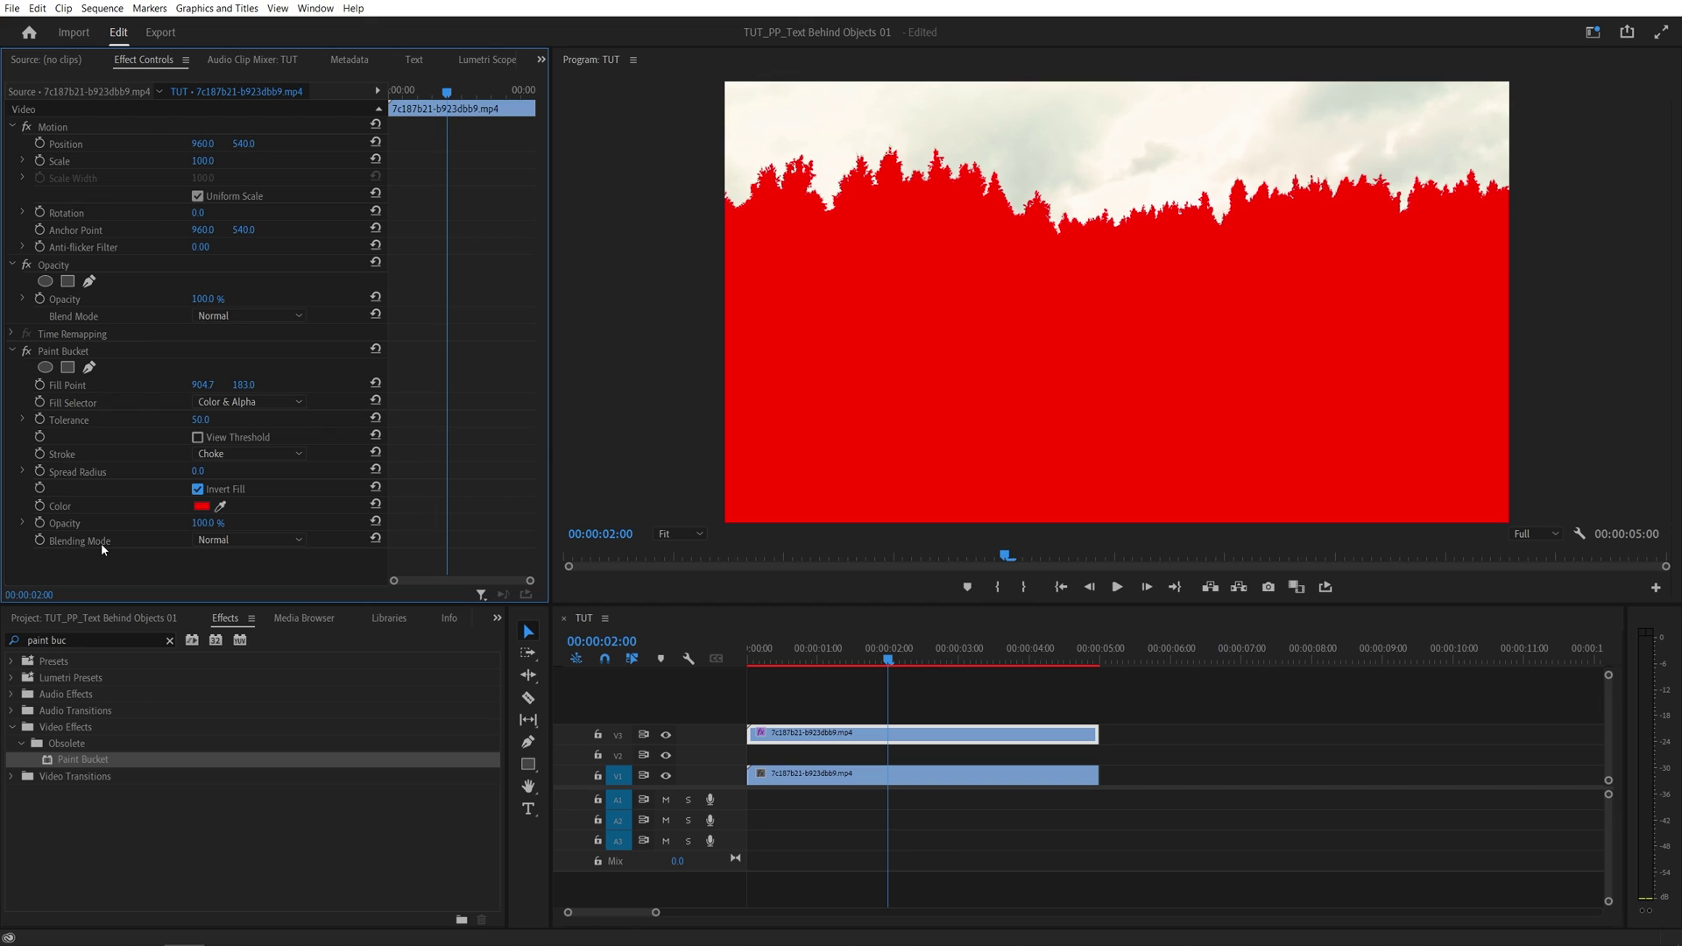
{"action": "left_click", "coordinate": [243, 539]}
{"action": "left_click", "coordinate": [248, 594]}
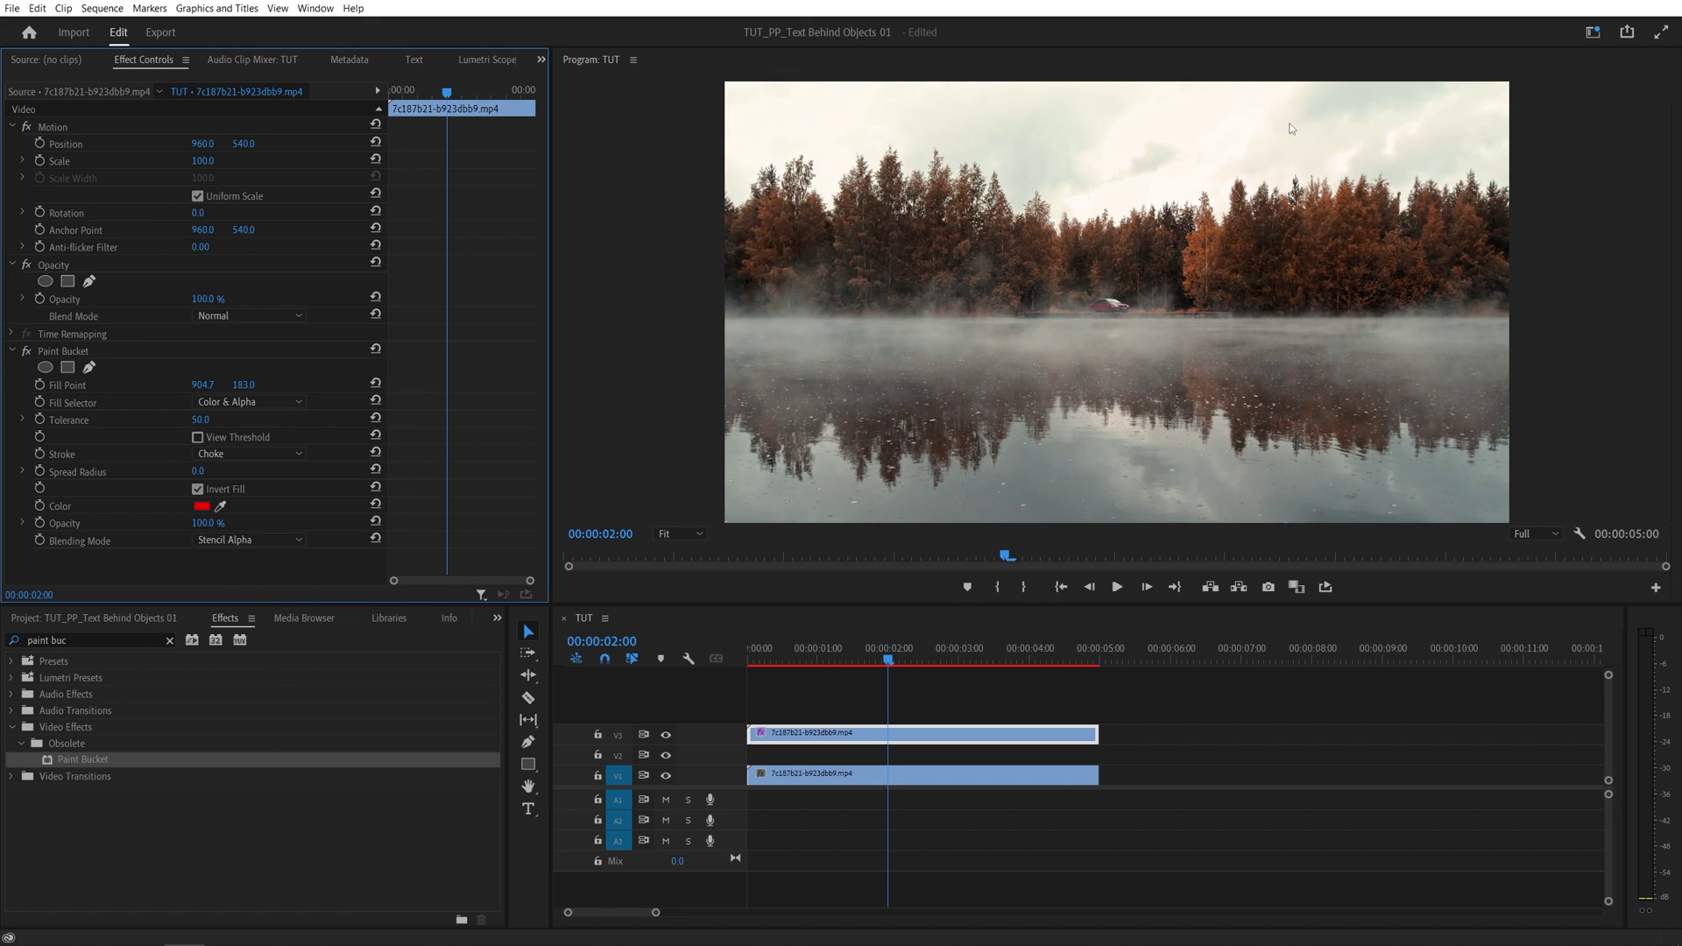
{"action": "key", "text": "shift+Left"}
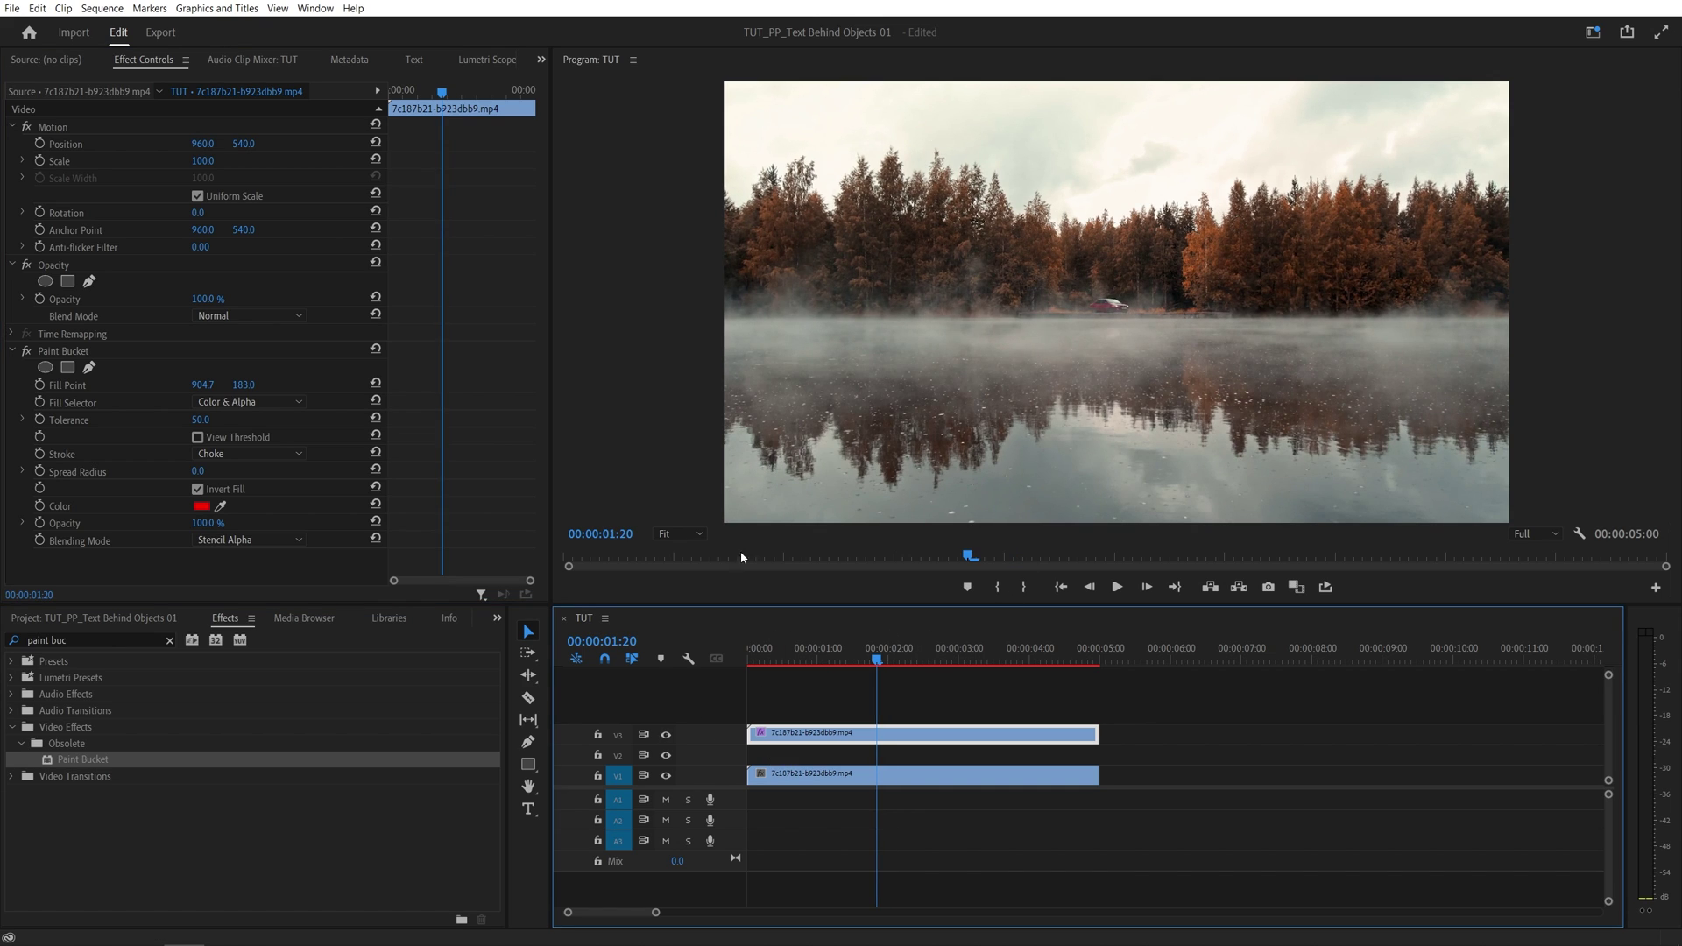
- Create a 'TEXT' title with the Type Tool over the tree line
{"action": "left_click", "coordinate": [529, 811]}
{"action": "left_click", "coordinate": [1022, 230]}
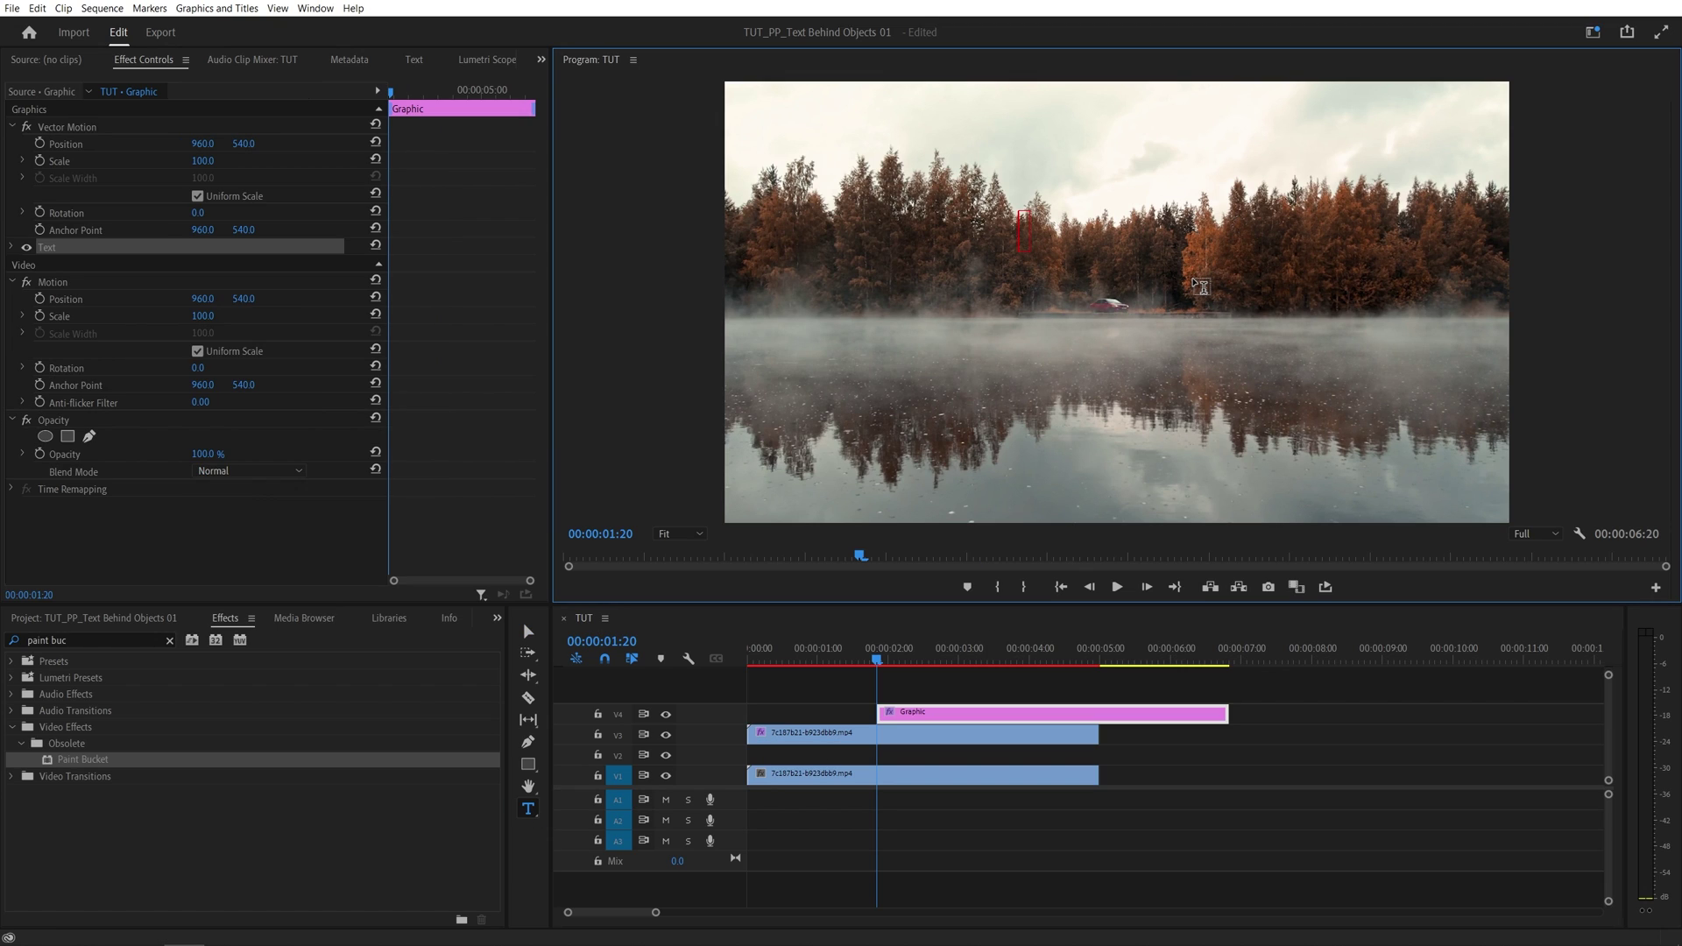
{"action": "type", "text": "TEXT"}
{"action": "key", "text": "Escape"}
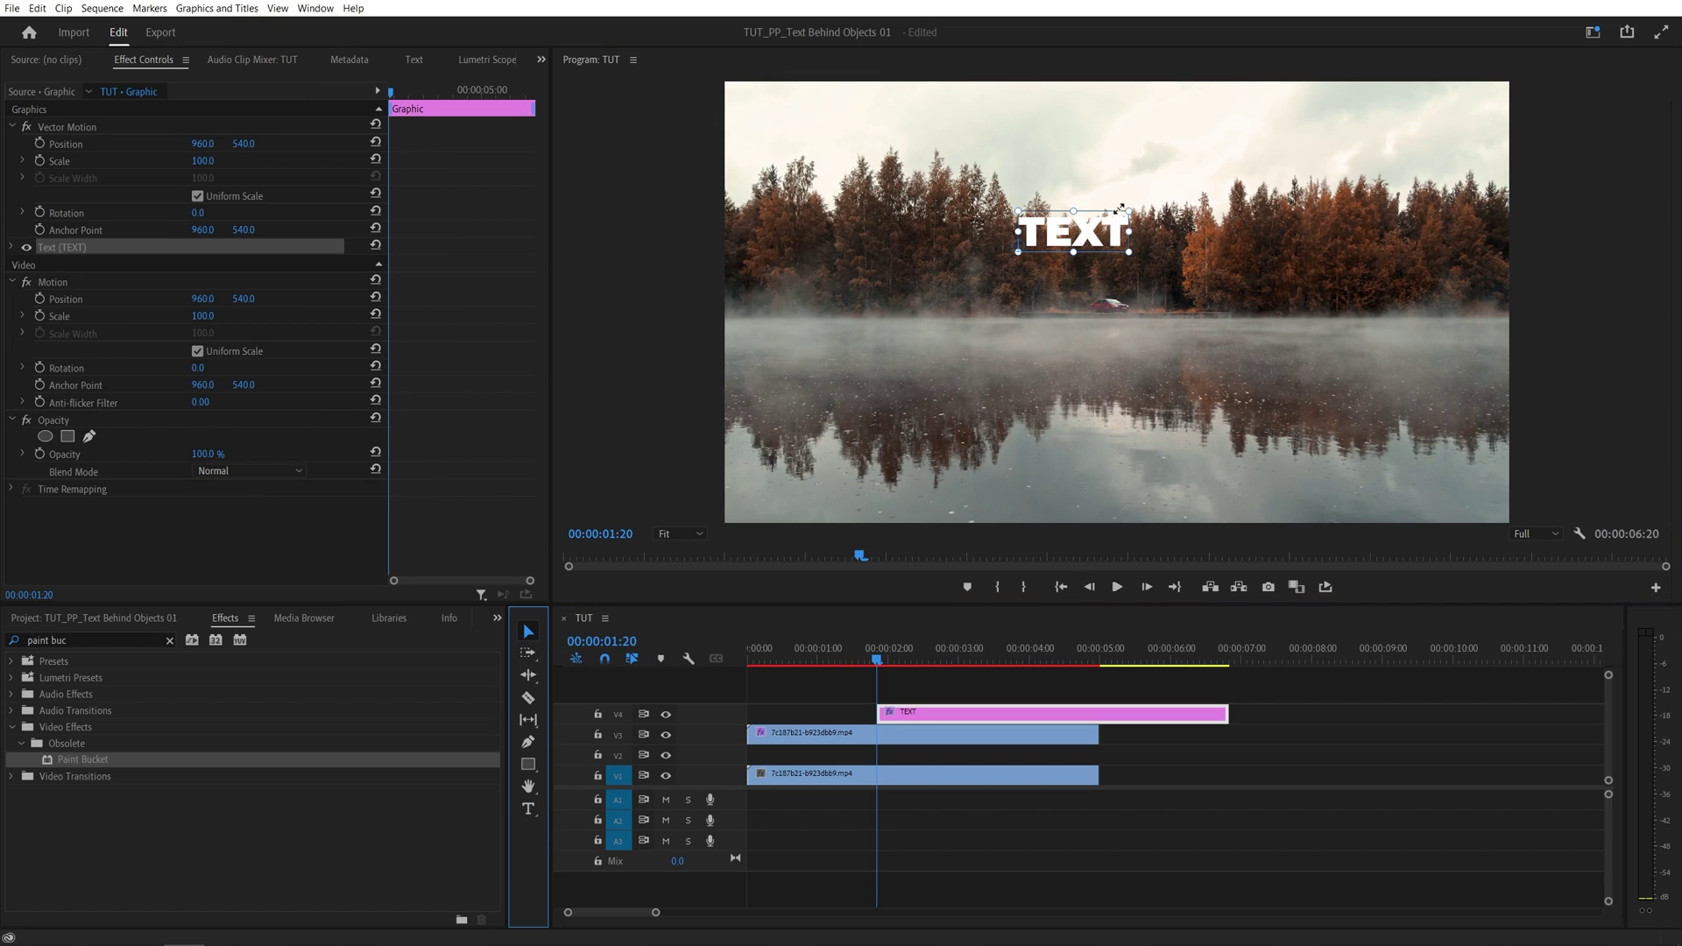
- Scale the TEXT title up across the frame and nudge it toward the sky
{"action": "left_click", "coordinate": [1131, 232]}
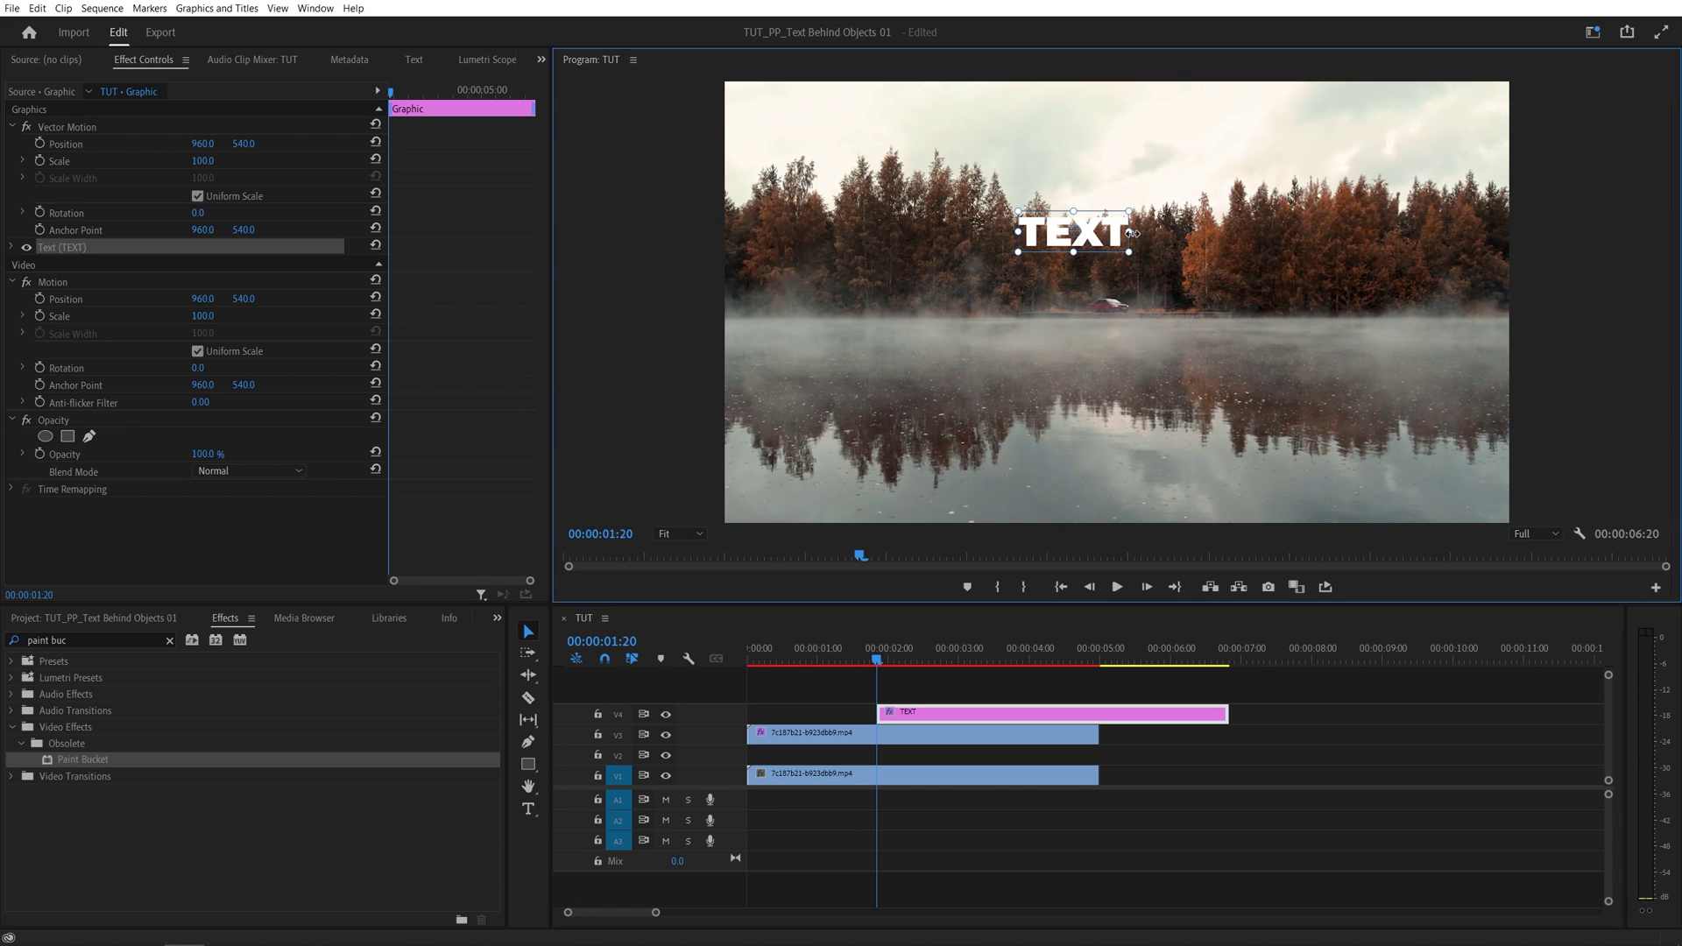
{"action": "left_click_drag", "start_coordinate": [1132, 232], "coordinate": [1374, 233]}
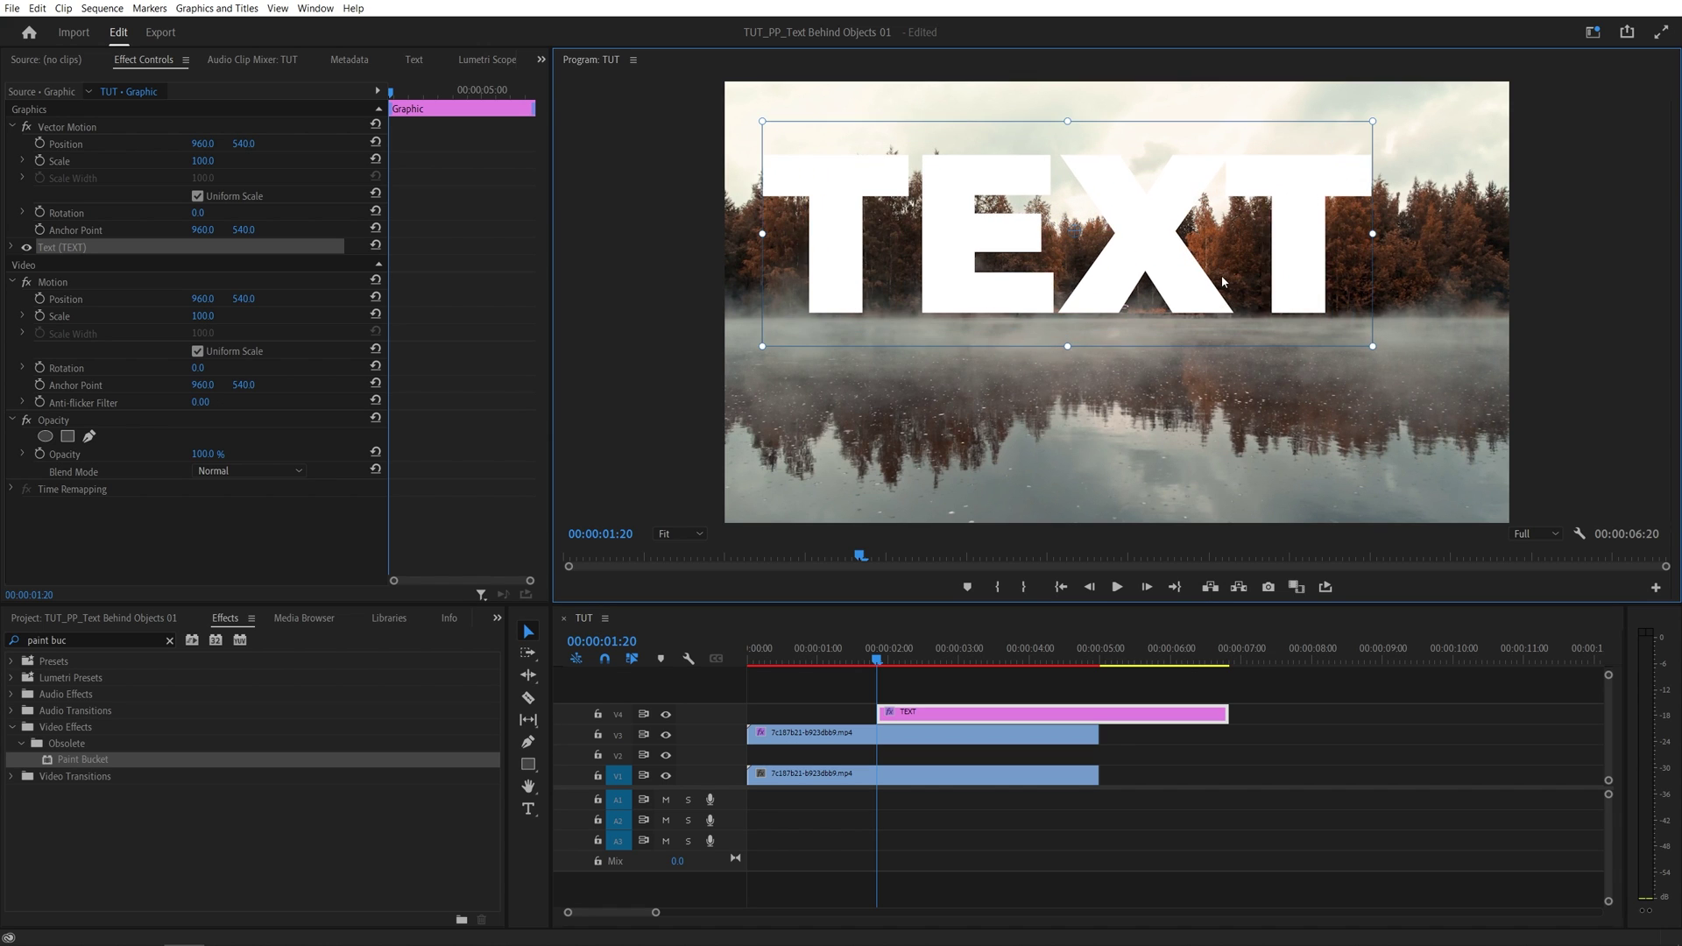
{"action": "left_click_drag", "start_coordinate": [1224, 280], "coordinate": [1258, 263]}
- Move the TEXT graphic clip from V4 down to V2, between the two lake clips
{"action": "left_click", "coordinate": [1012, 686]}
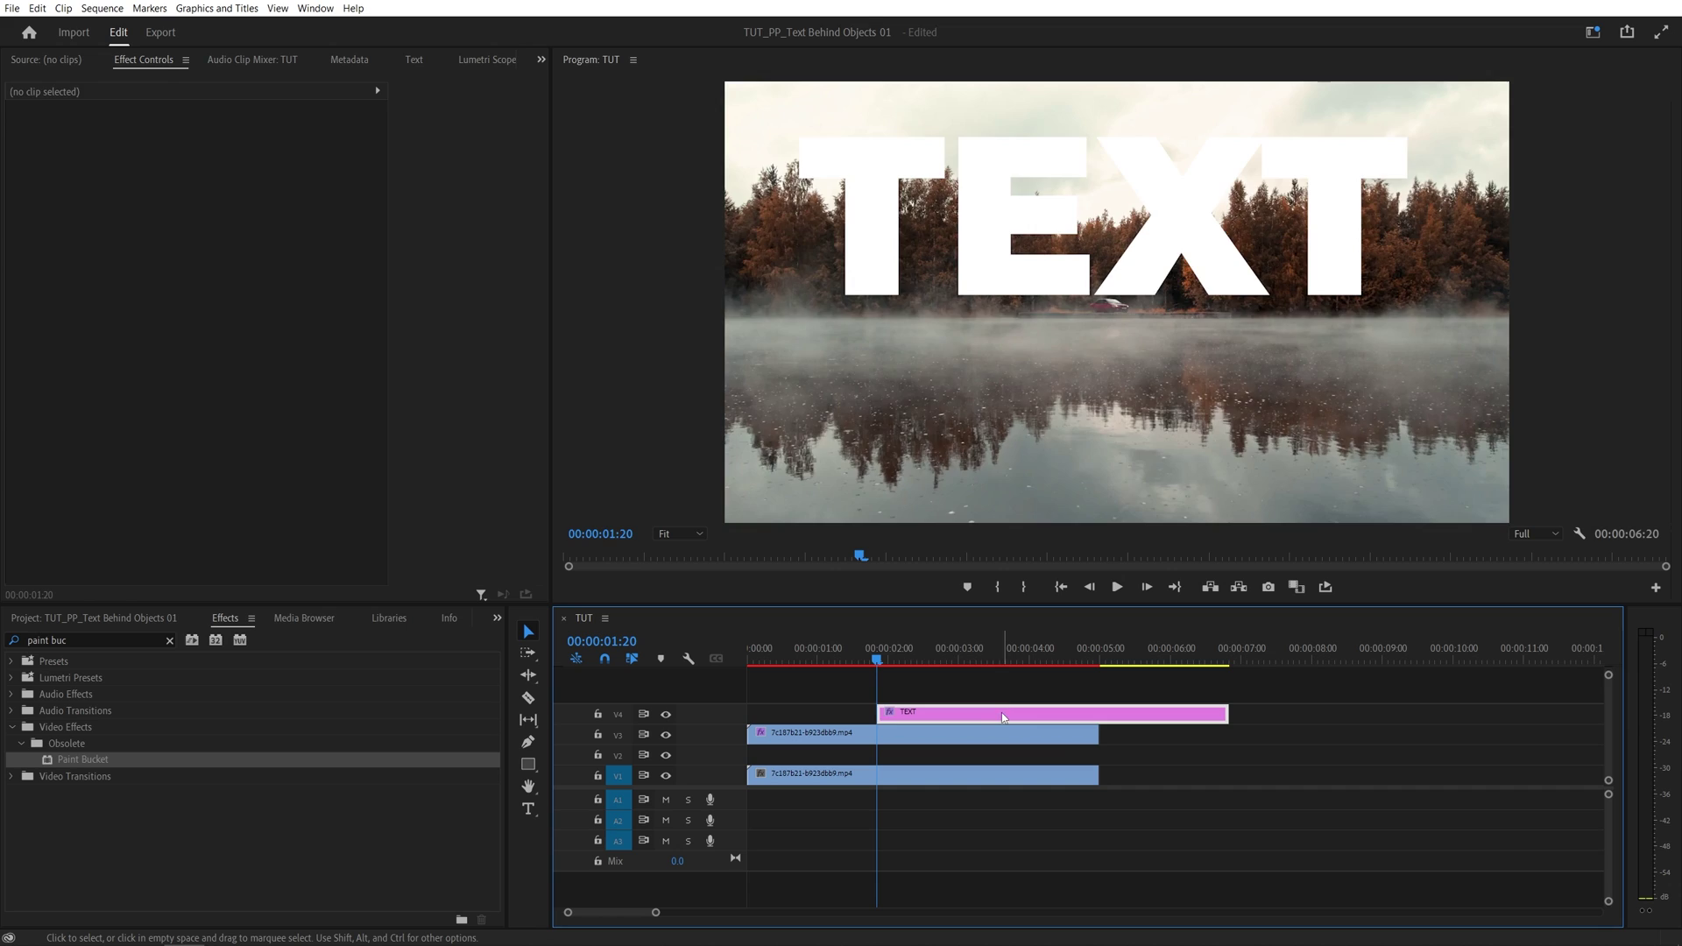
{"action": "mouse_move", "coordinate": [1001, 713]}
{"action": "left_mouse_down"}
{"action": "mouse_move", "coordinate": [871, 713]}
{"action": "mouse_move", "coordinate": [783, 754]}
{"action": "left_mouse_up"}
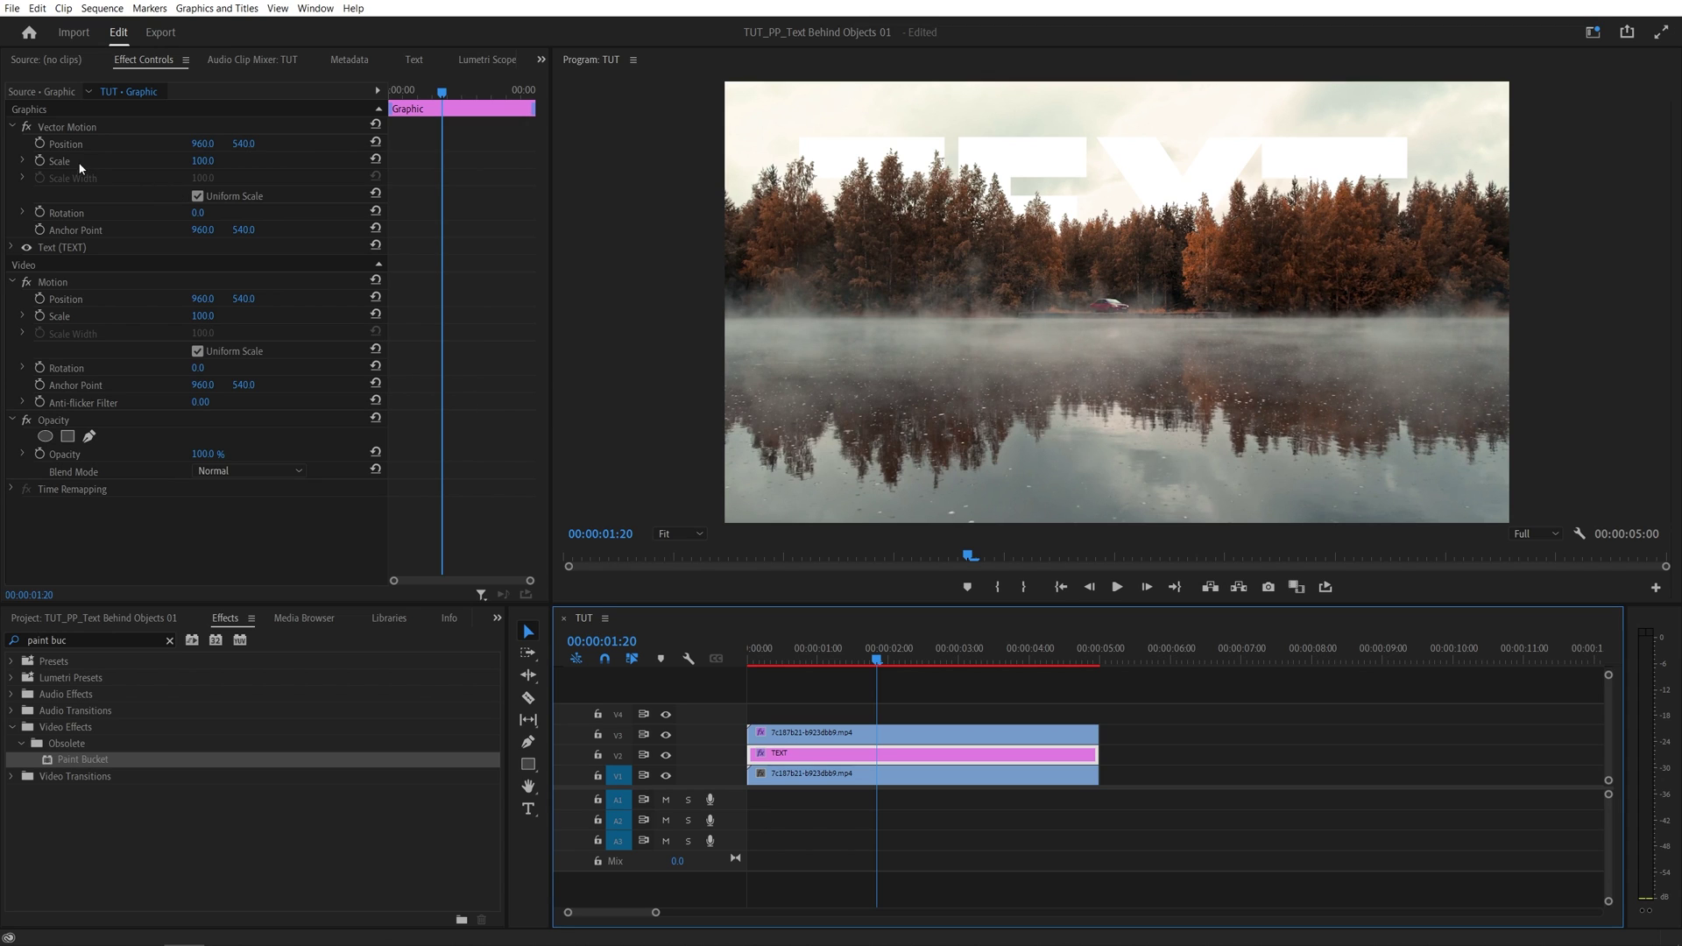
- Raise the TEXT title with Vector Motion, undo a stray rightward shift, and play back
{"action": "left_click", "coordinate": [61, 129]}
{"action": "left_click_drag", "start_coordinate": [1026, 187], "coordinate": [1024, 152]}
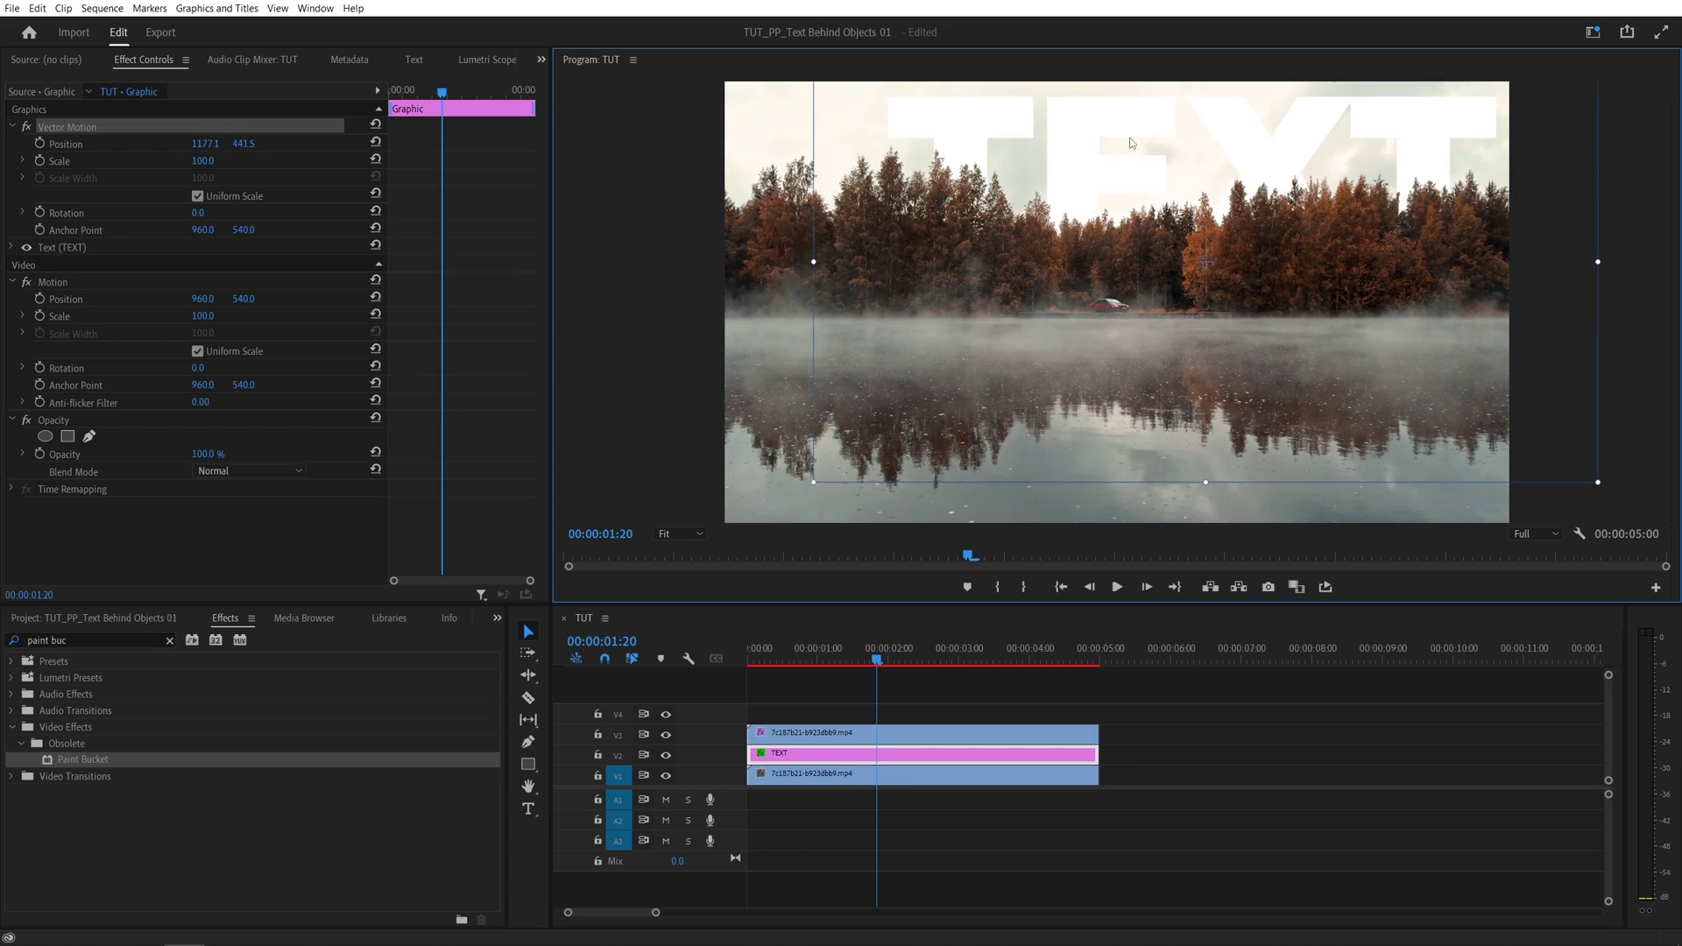
{"action": "mouse_move", "coordinate": [1024, 151]}
{"action": "left_mouse_down"}
{"action": "mouse_move", "coordinate": [1096, 144]}
{"action": "mouse_move", "coordinate": [1064, 406]}
{"action": "left_mouse_up"}
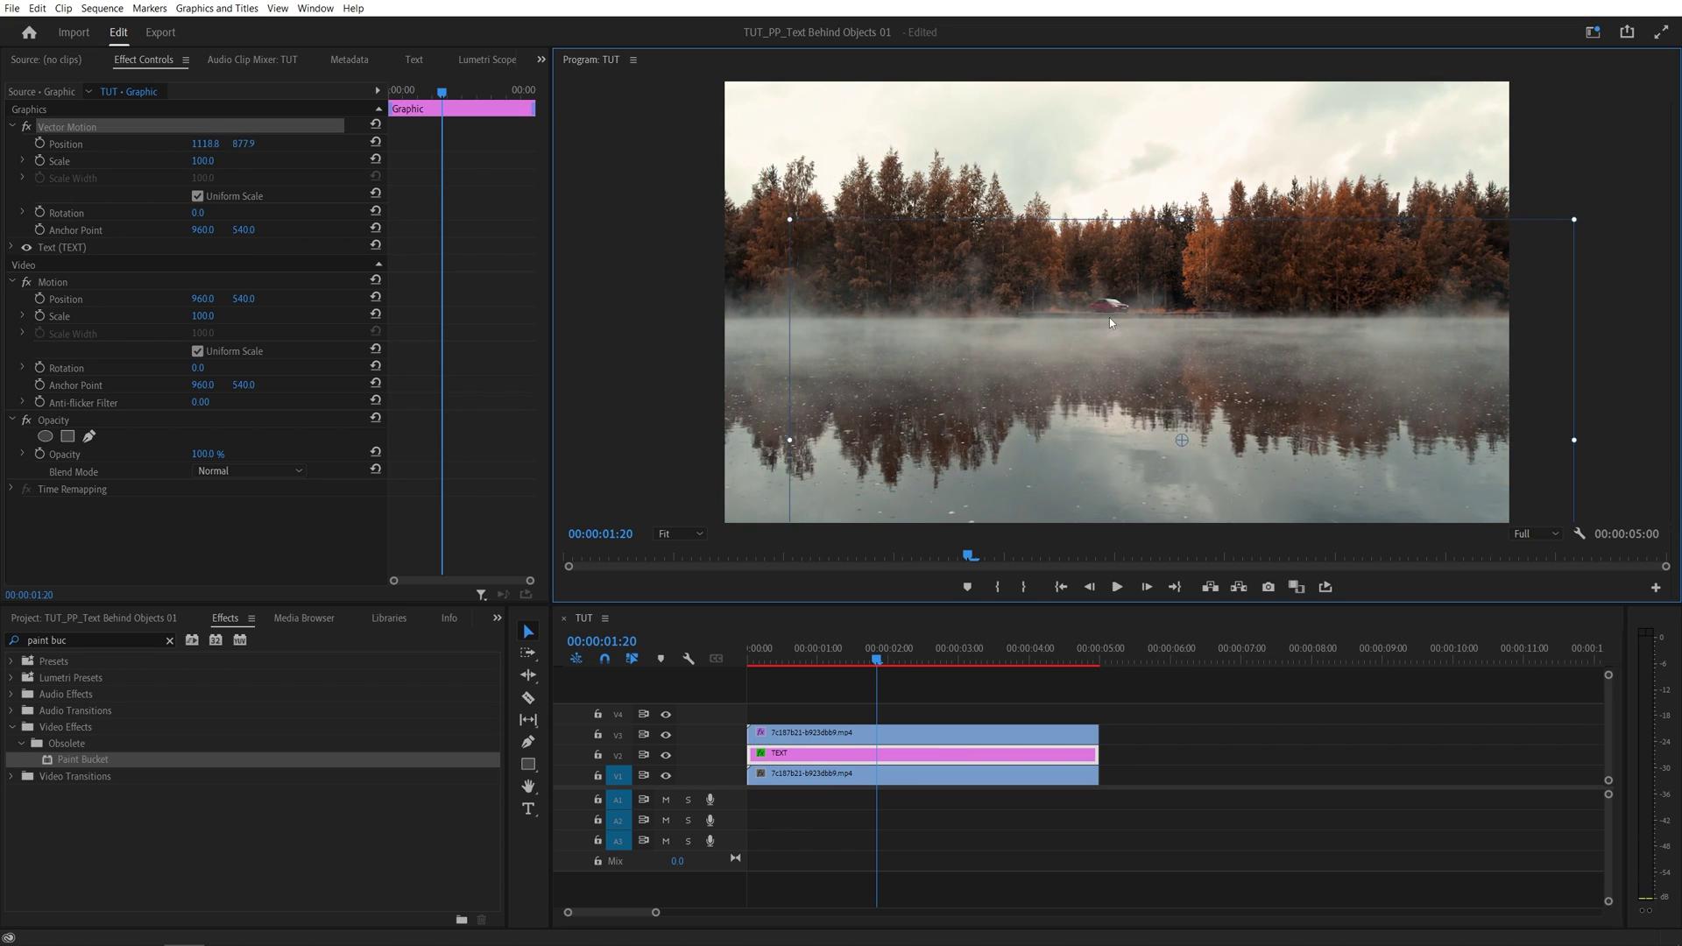
{"action": "key", "text": "ctrl+z"}
{"action": "key", "text": "ctrl+z"}
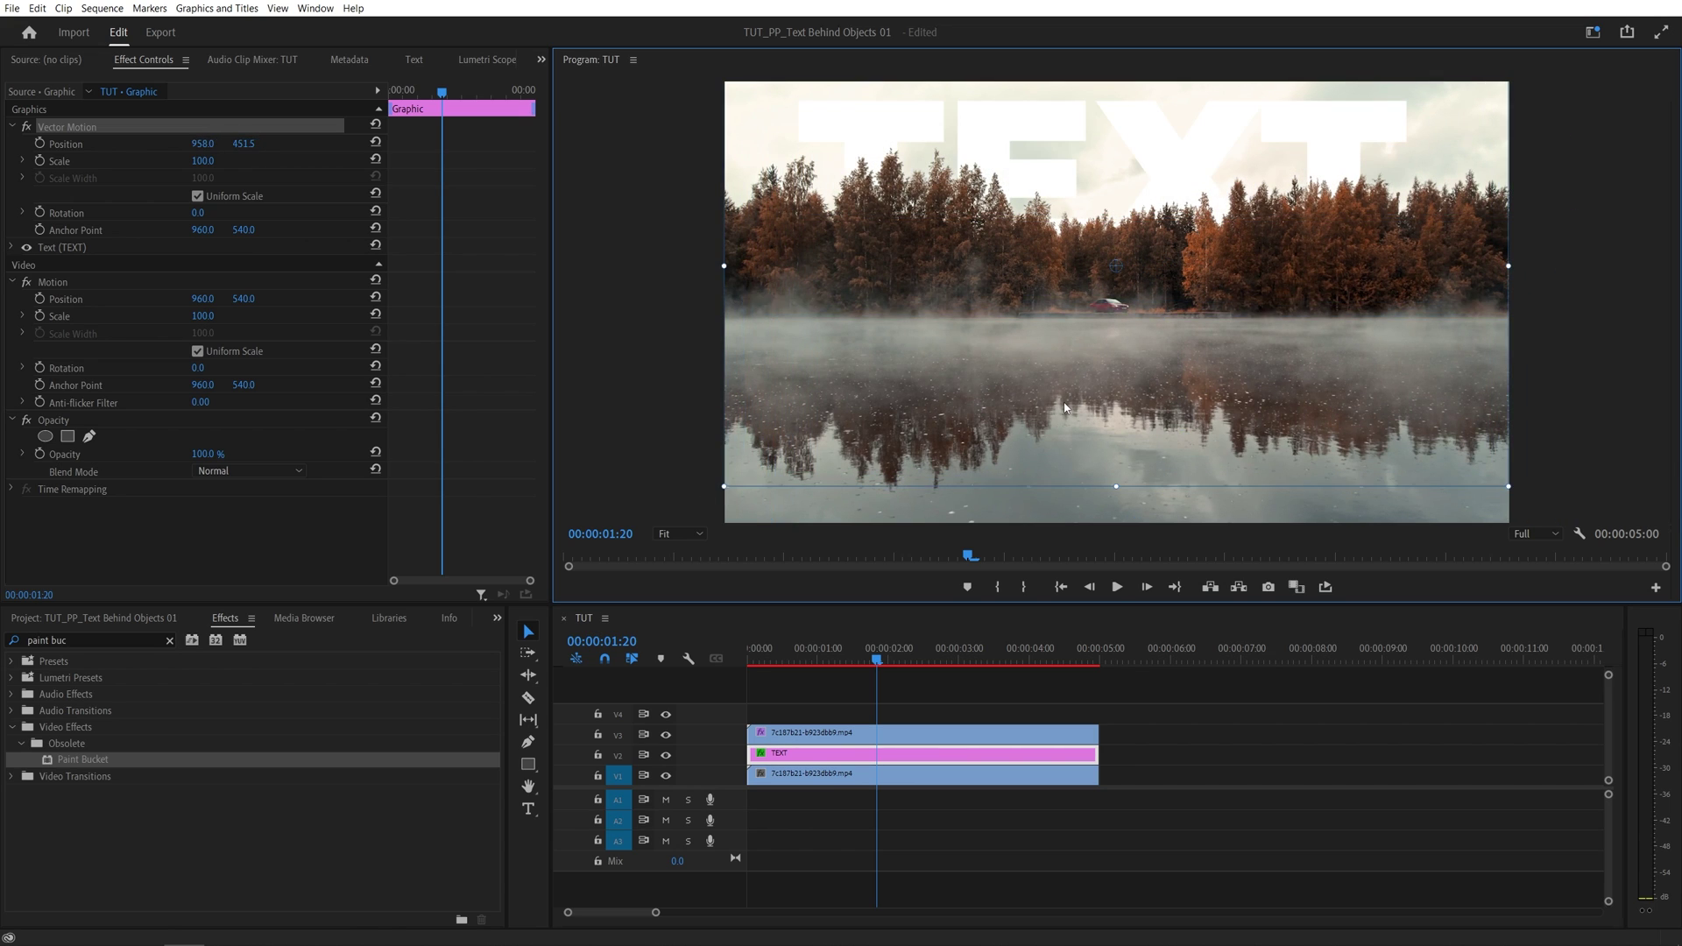
{"action": "key", "text": "Home"}
{"action": "key", "text": "space"}
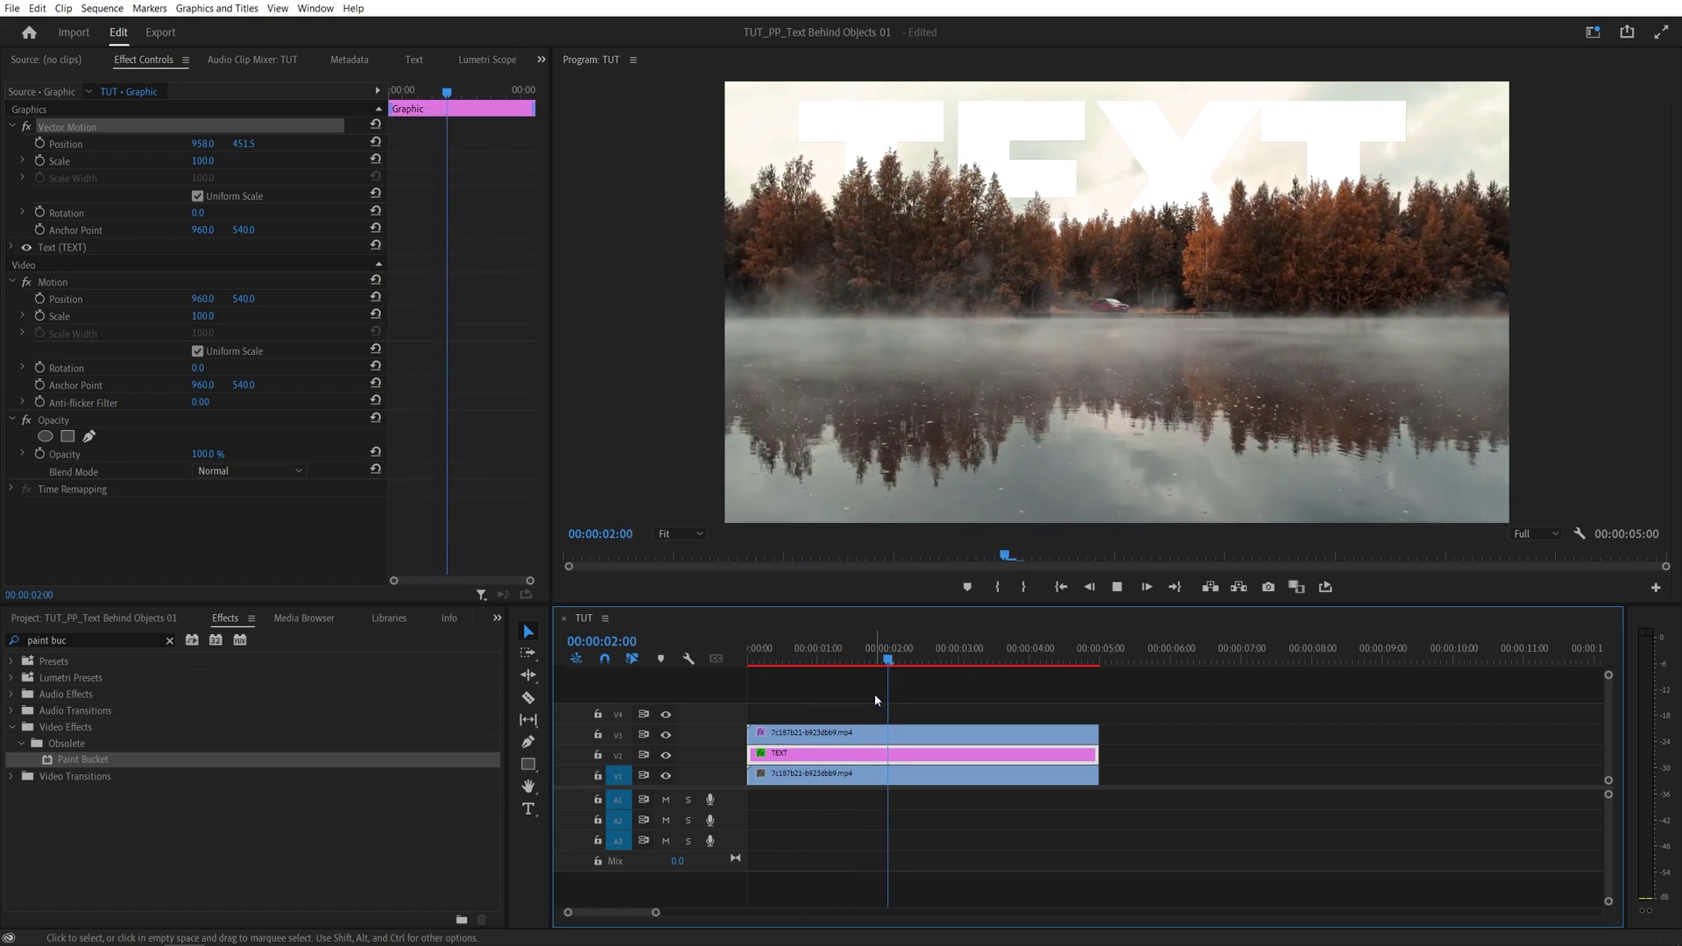